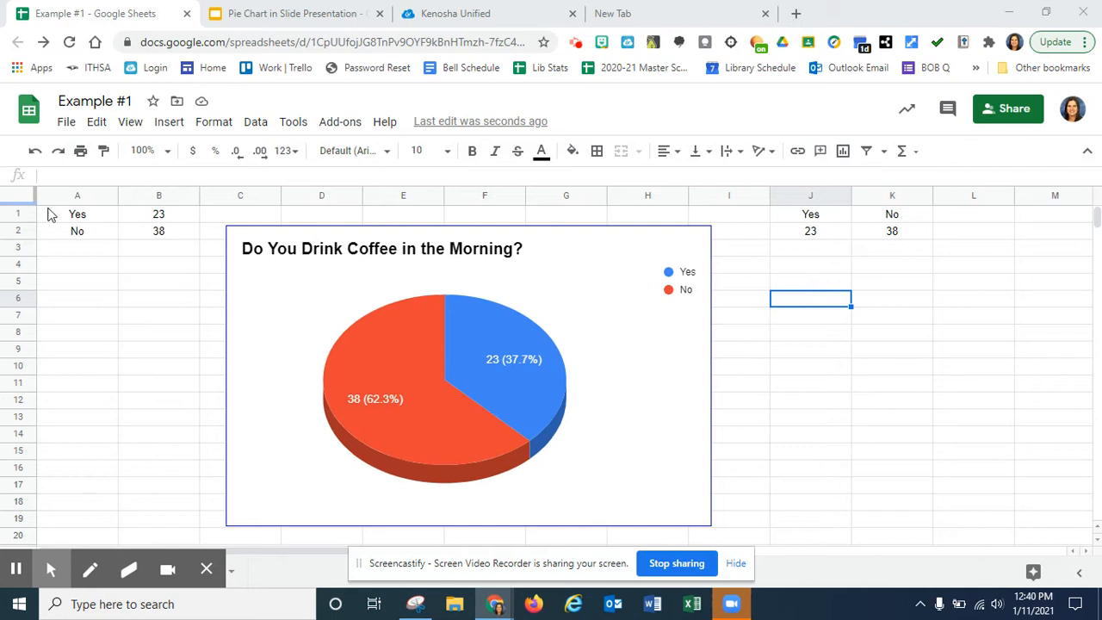
Examine the Yes/No survey data in A1:B2 and the alternative side-by-side layout in J1:K2
click(91, 217)
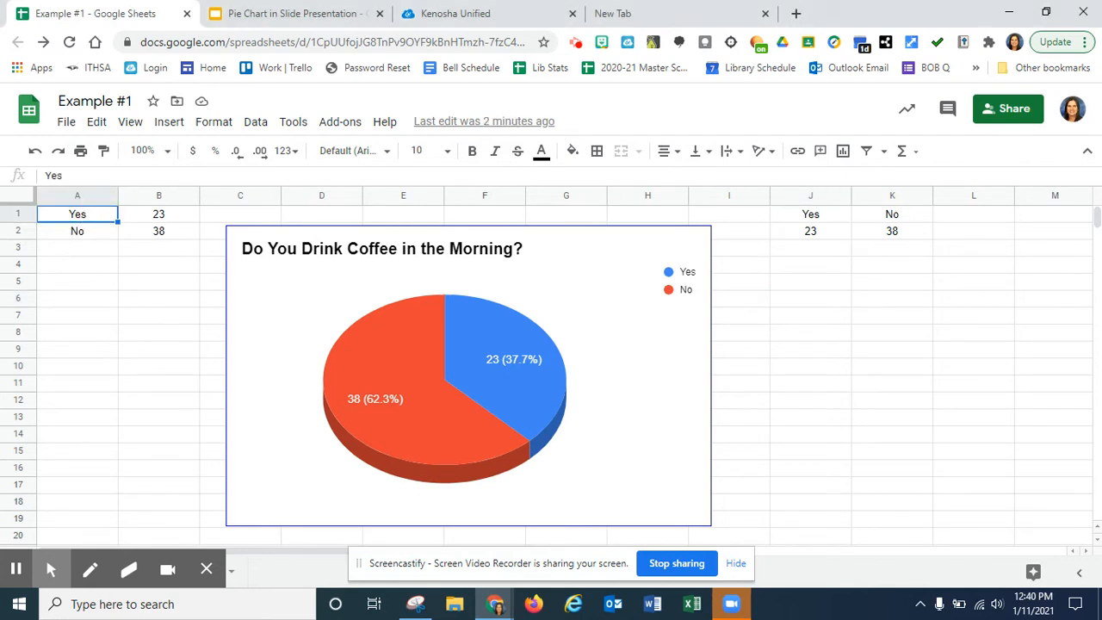
click(91, 231)
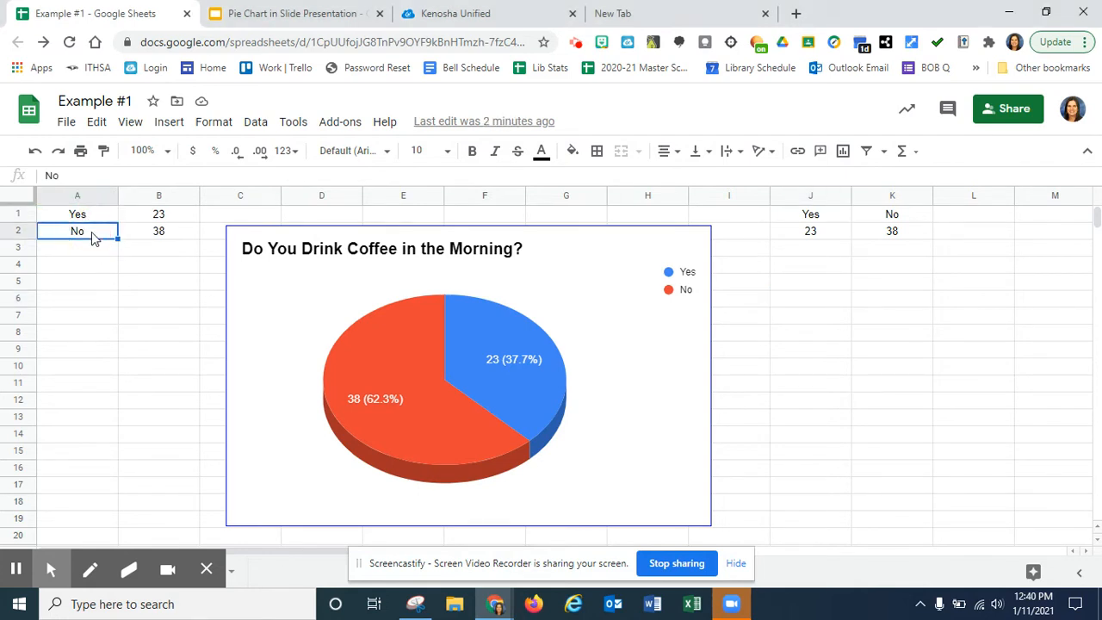
click(134, 217)
click(141, 235)
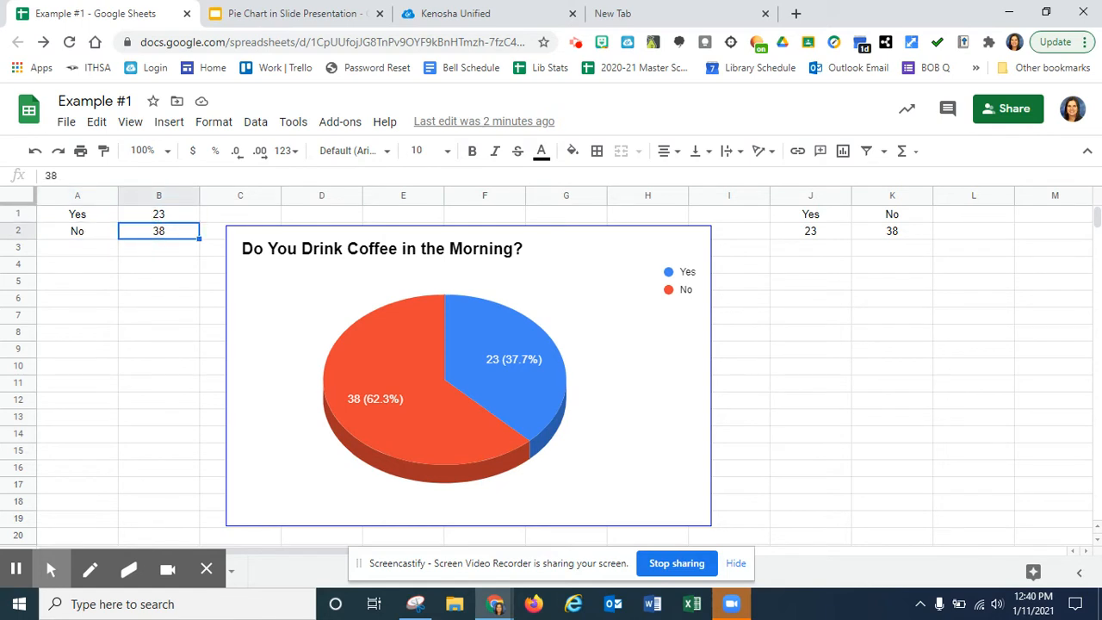
click(129, 284)
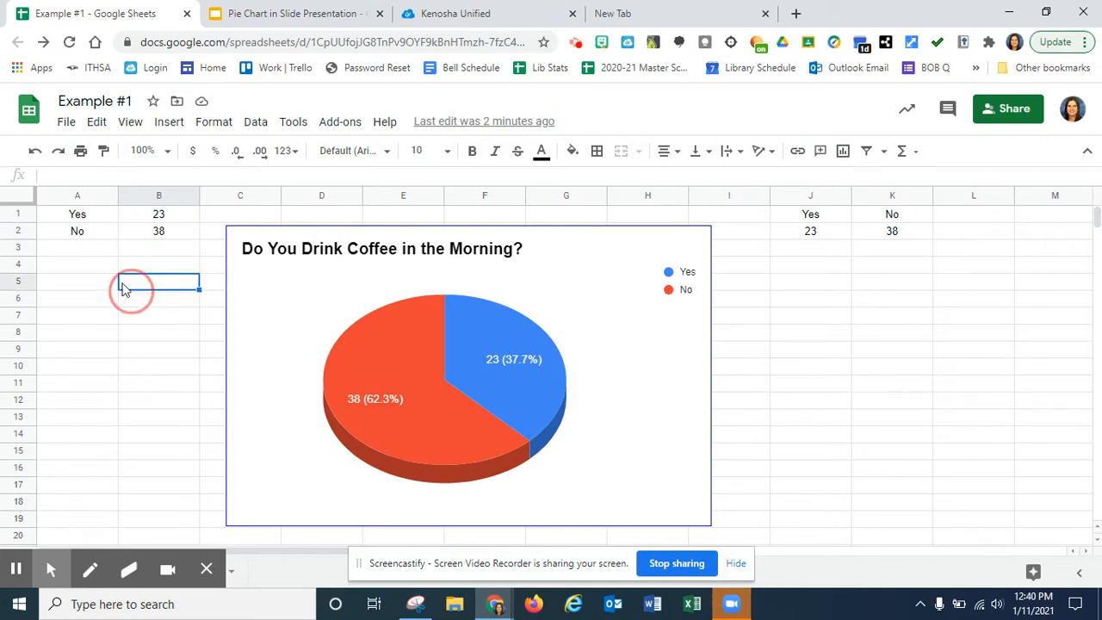
drag(81, 216, 144, 238)
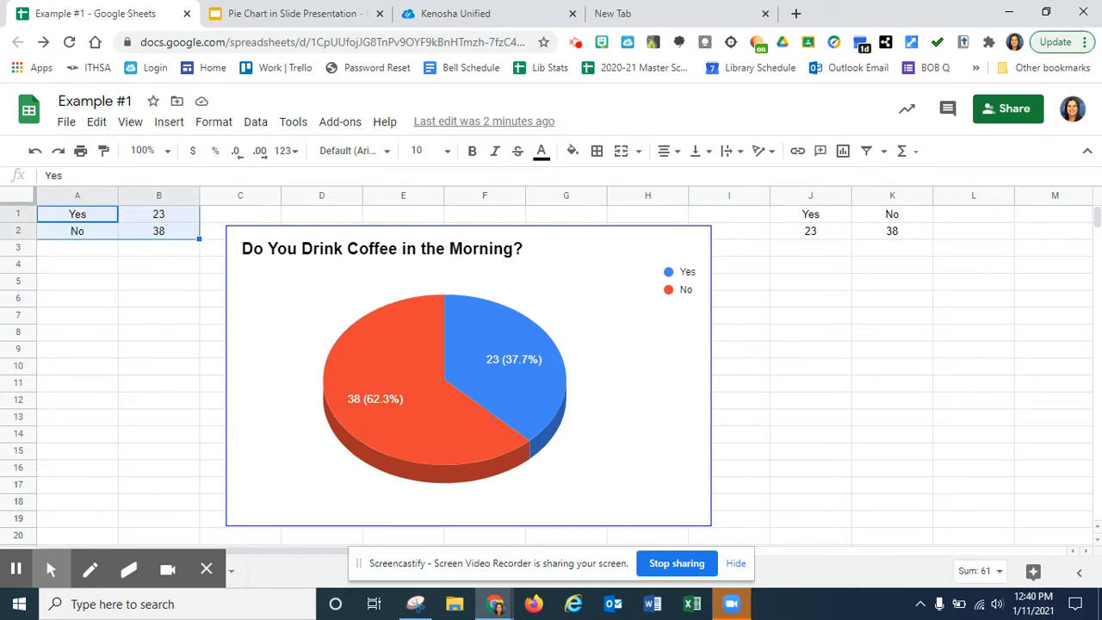
click(101, 287)
drag(801, 216, 891, 231)
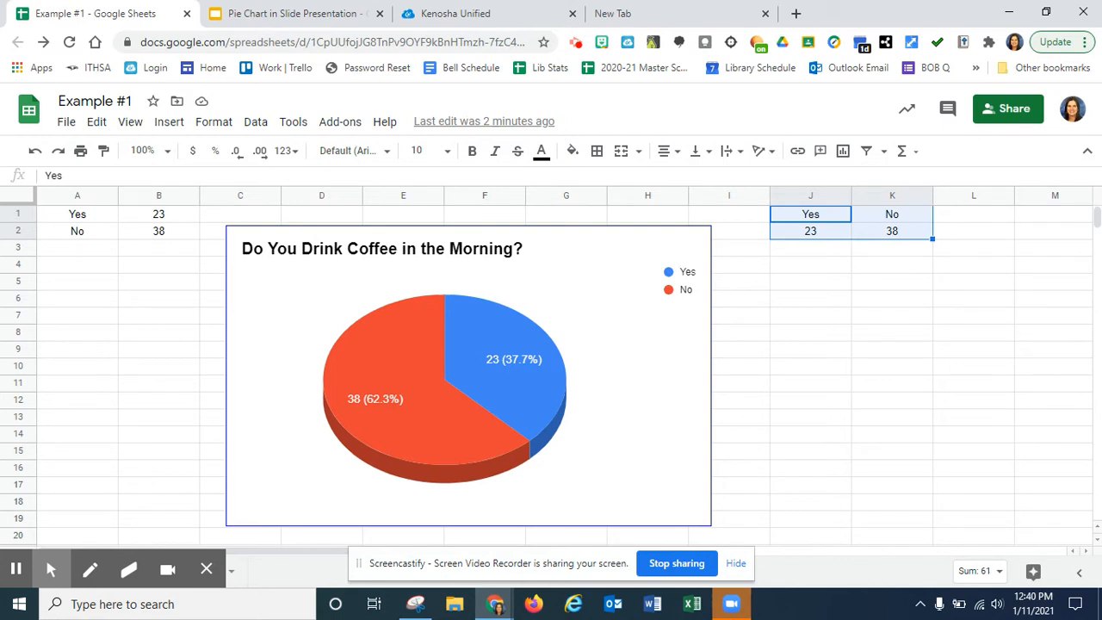
click(209, 271)
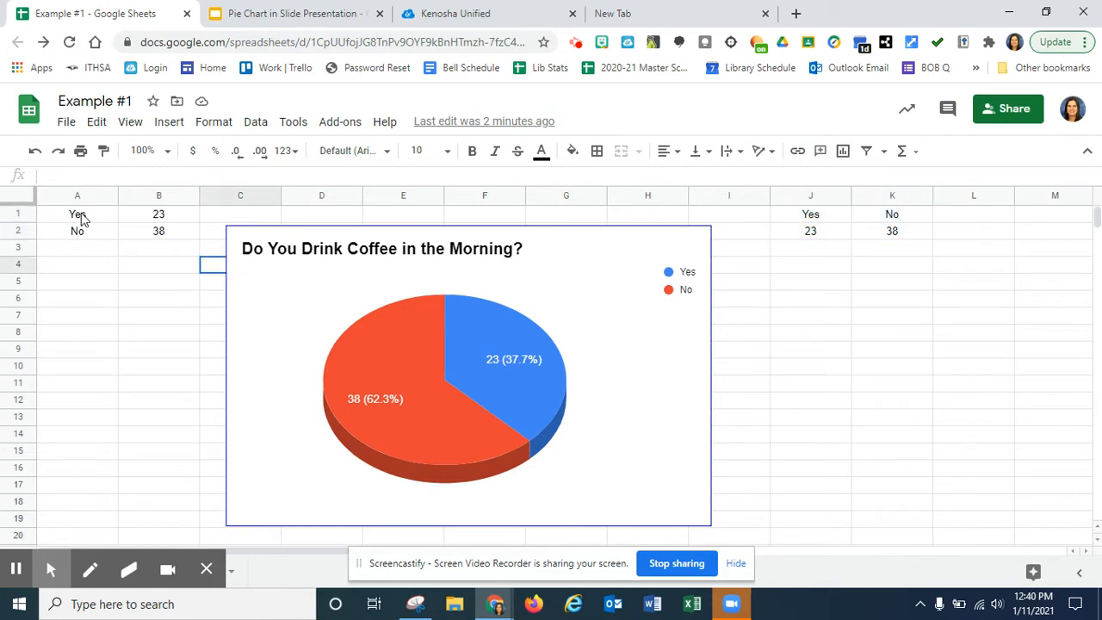
click(84, 218)
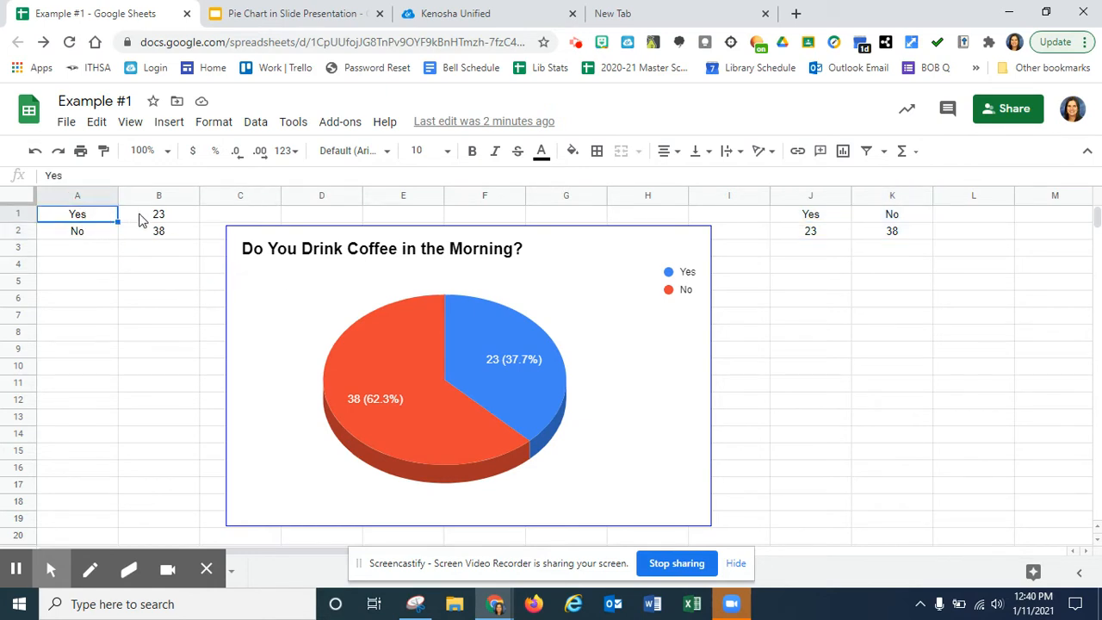
click(142, 219)
click(86, 230)
click(150, 234)
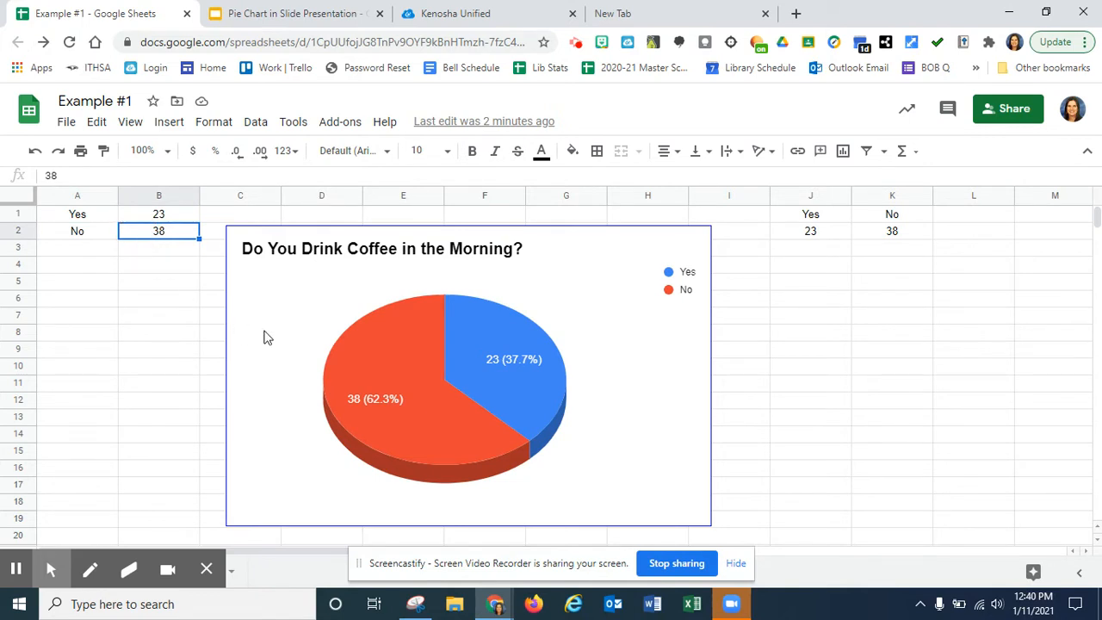
Insert a chart from the Yes/No data in A1:B2 and delete that new chart
click(82, 217)
drag(83, 232, 155, 239)
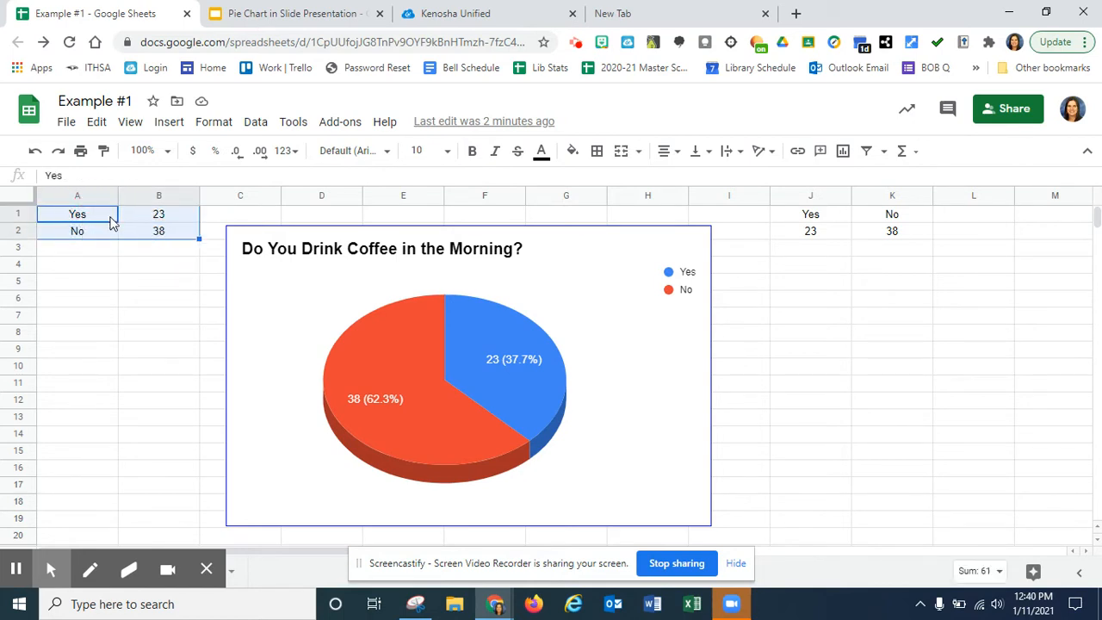
click(168, 122)
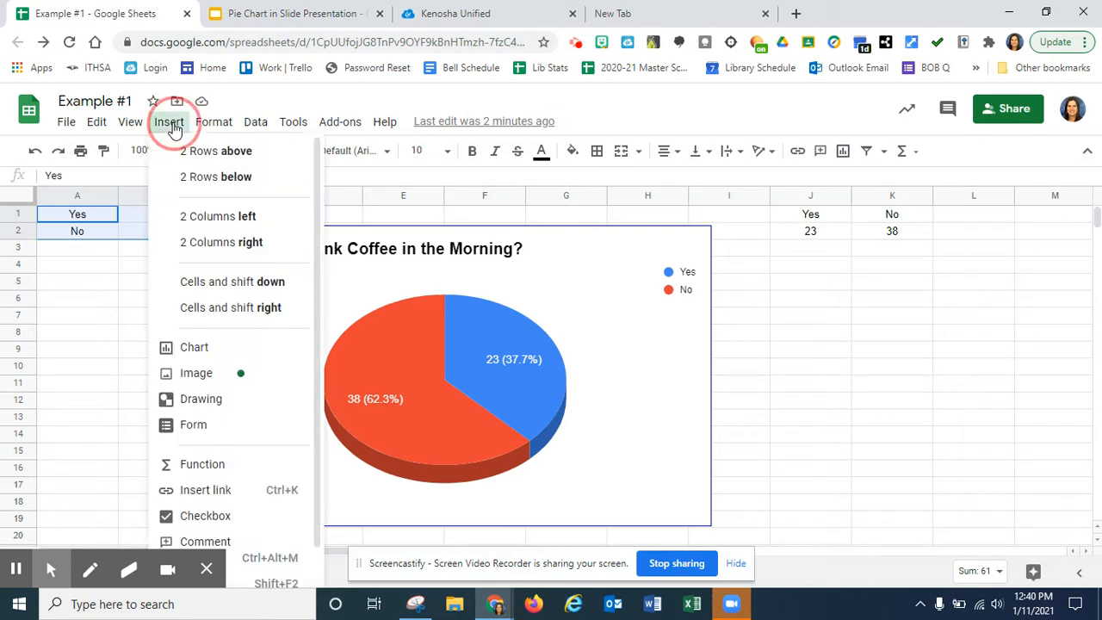
click(190, 351)
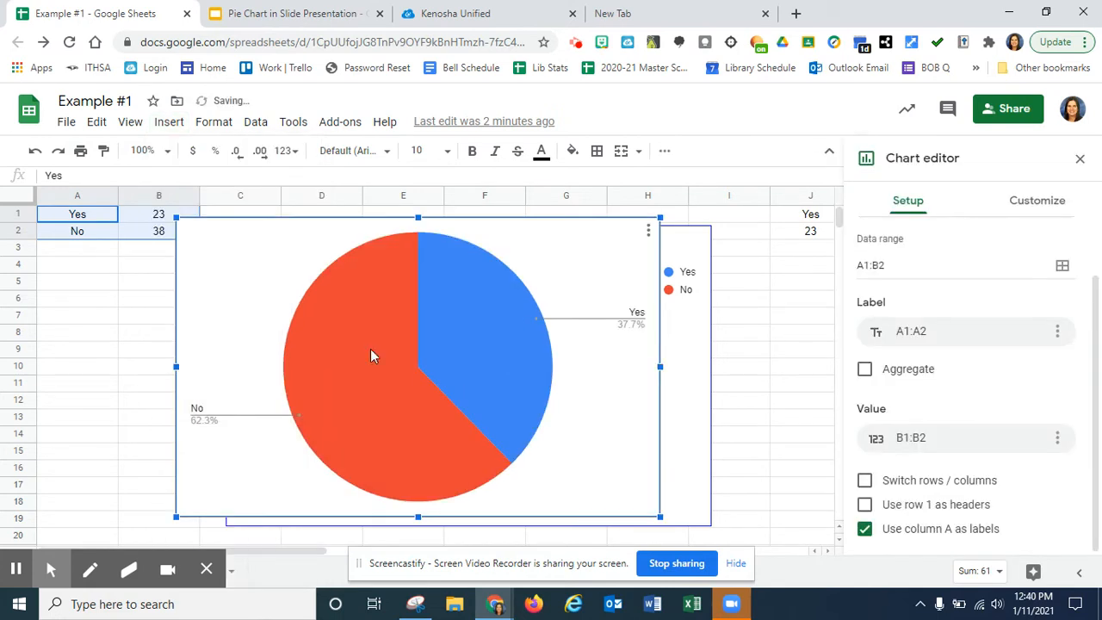
click(648, 230)
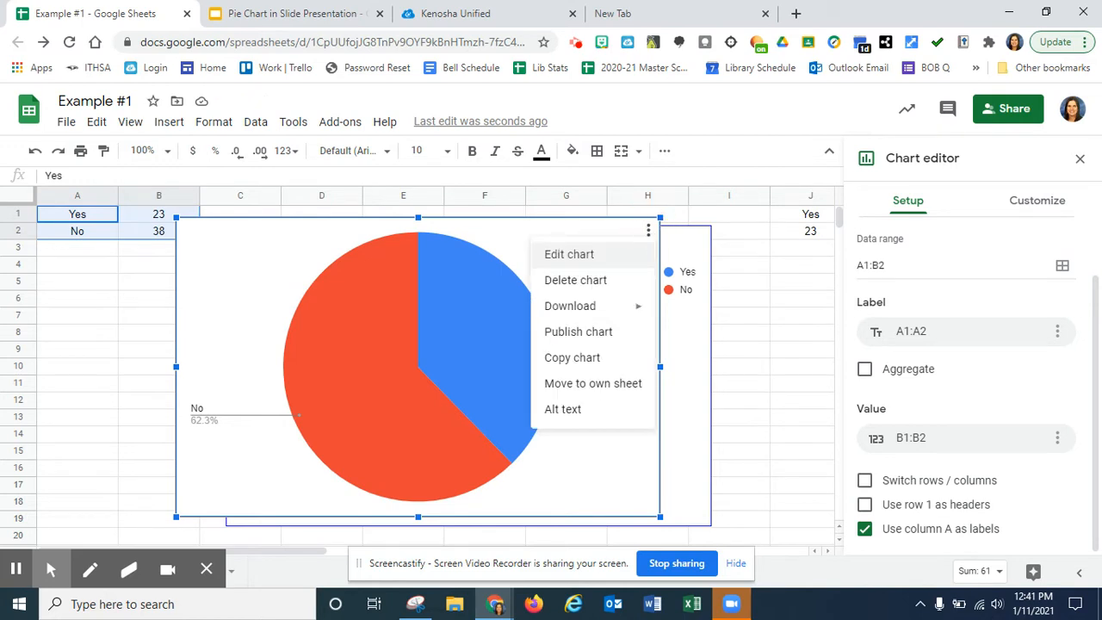
click(568, 281)
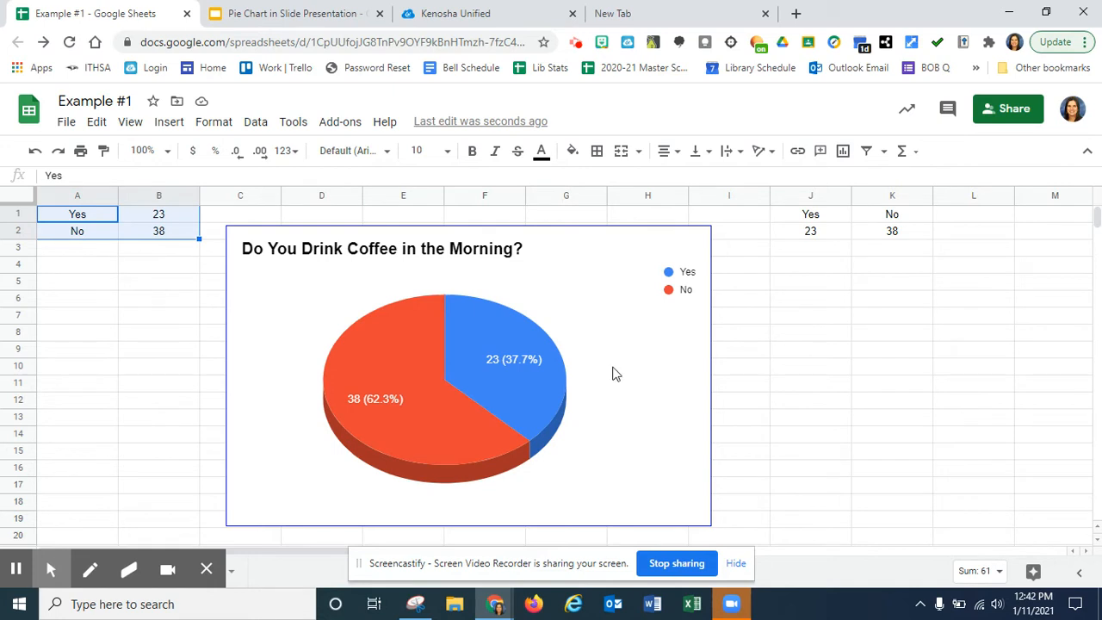
Copy the coffee pie chart and paste it onto blank slide 2 of Pie Chart in Slide Presentation, linked to the spreadsheet
click(669, 254)
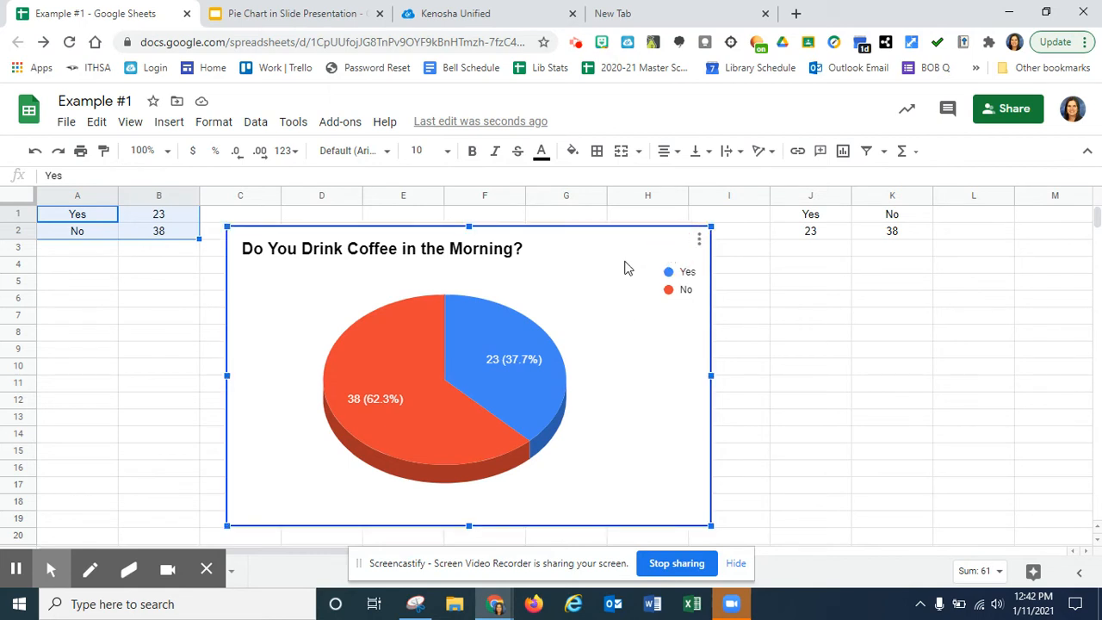
click(699, 239)
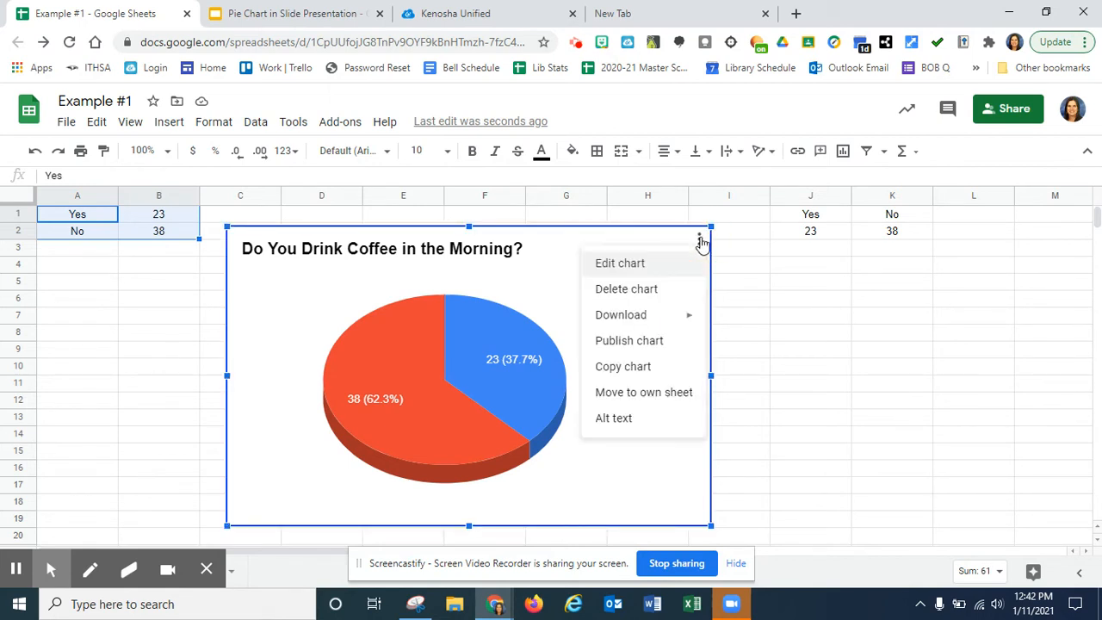
click(620, 367)
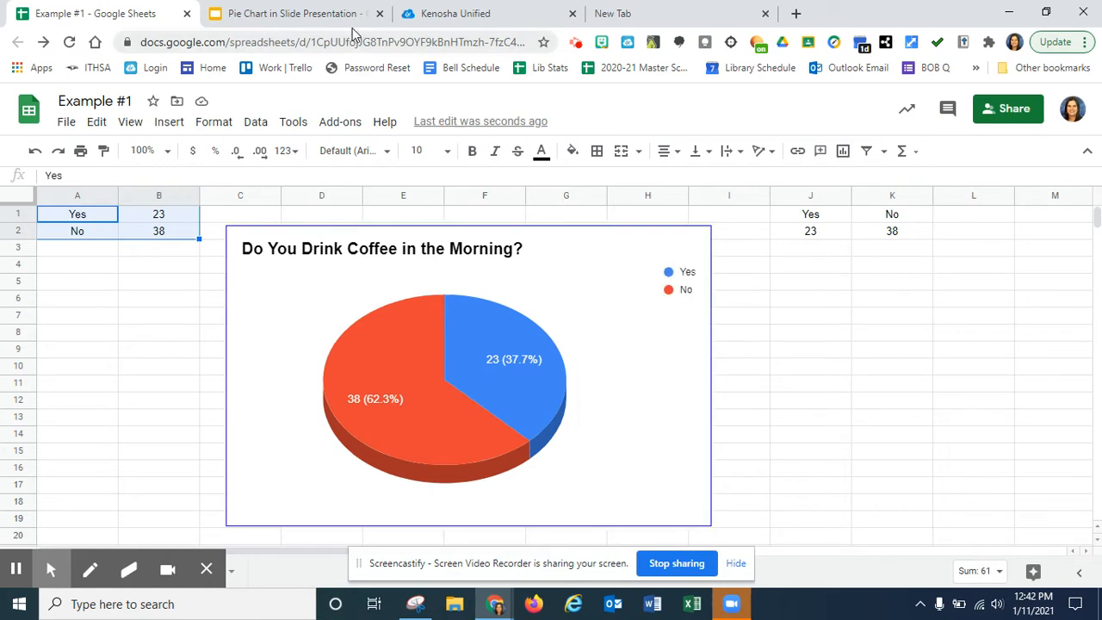
click(335, 17)
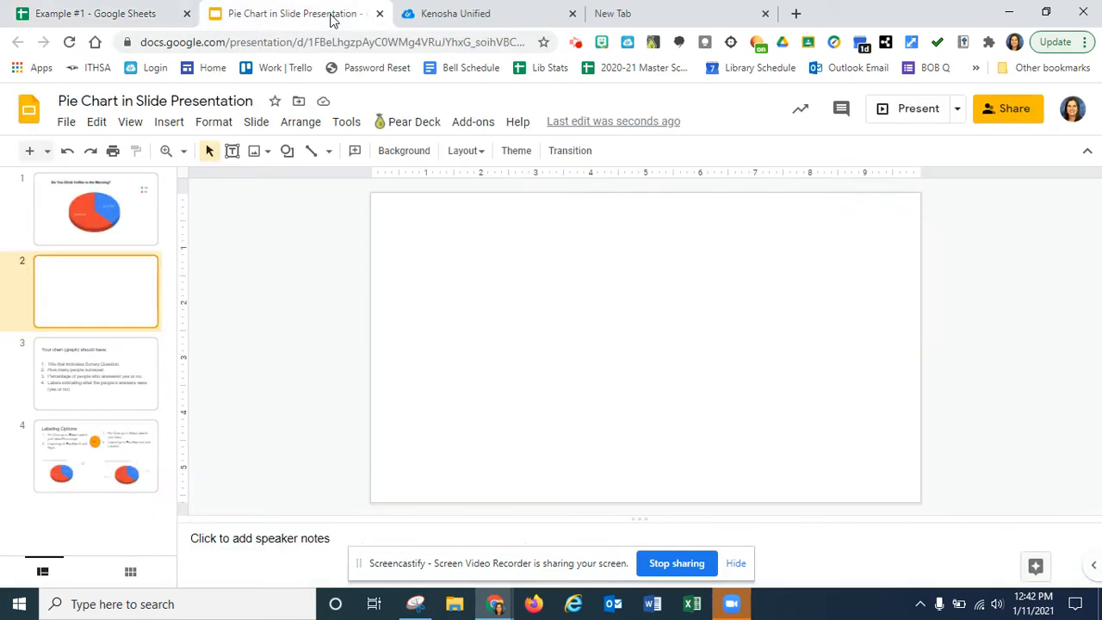
right_click(456, 279)
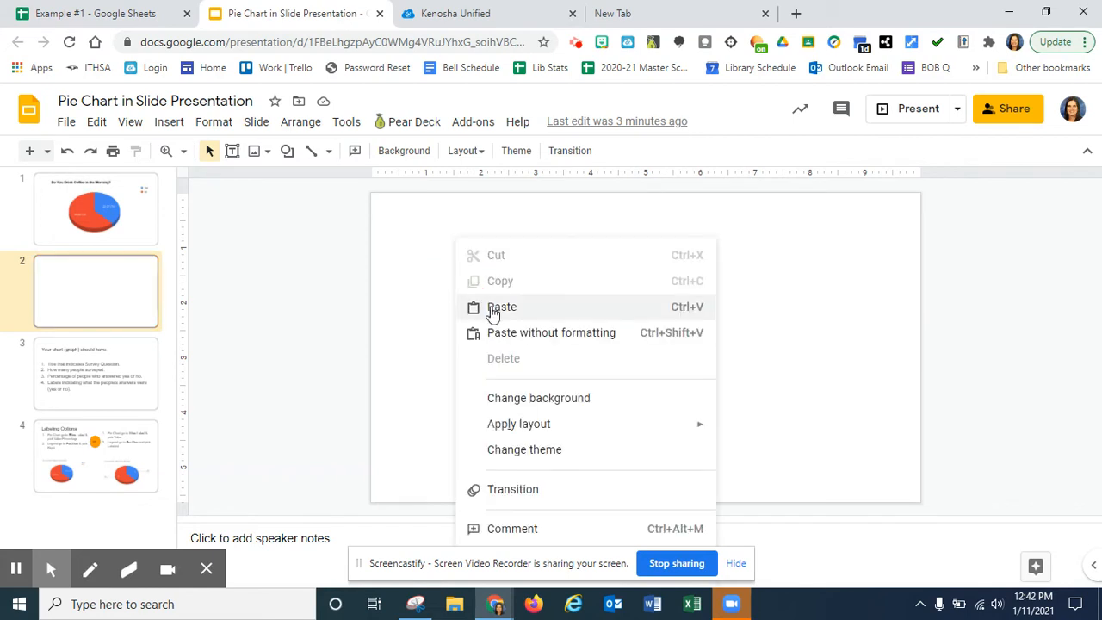
click(495, 308)
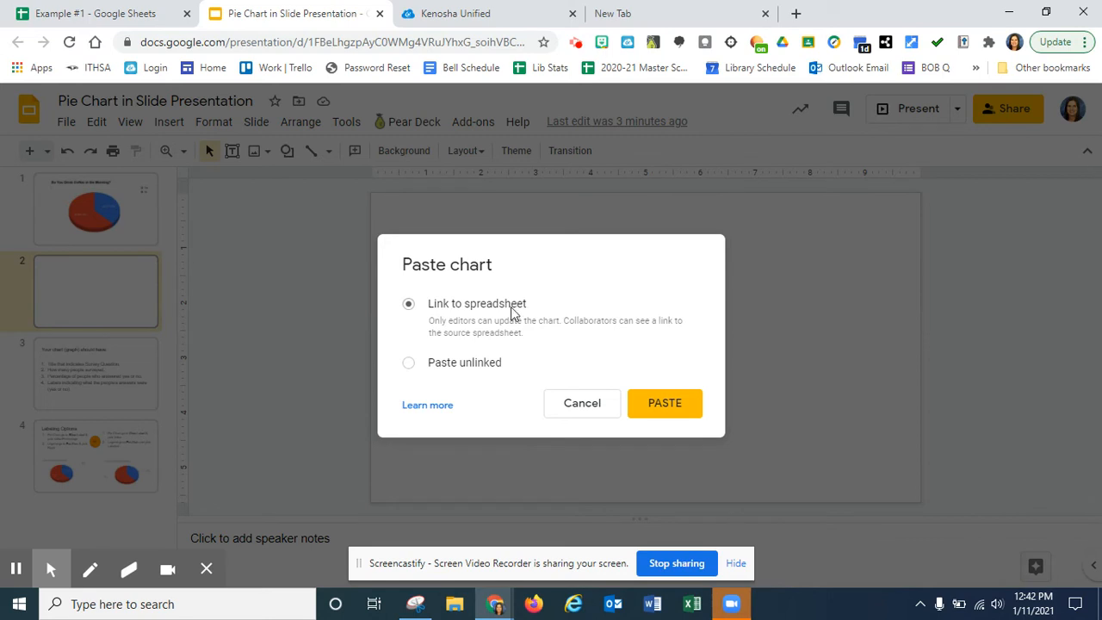
click(666, 401)
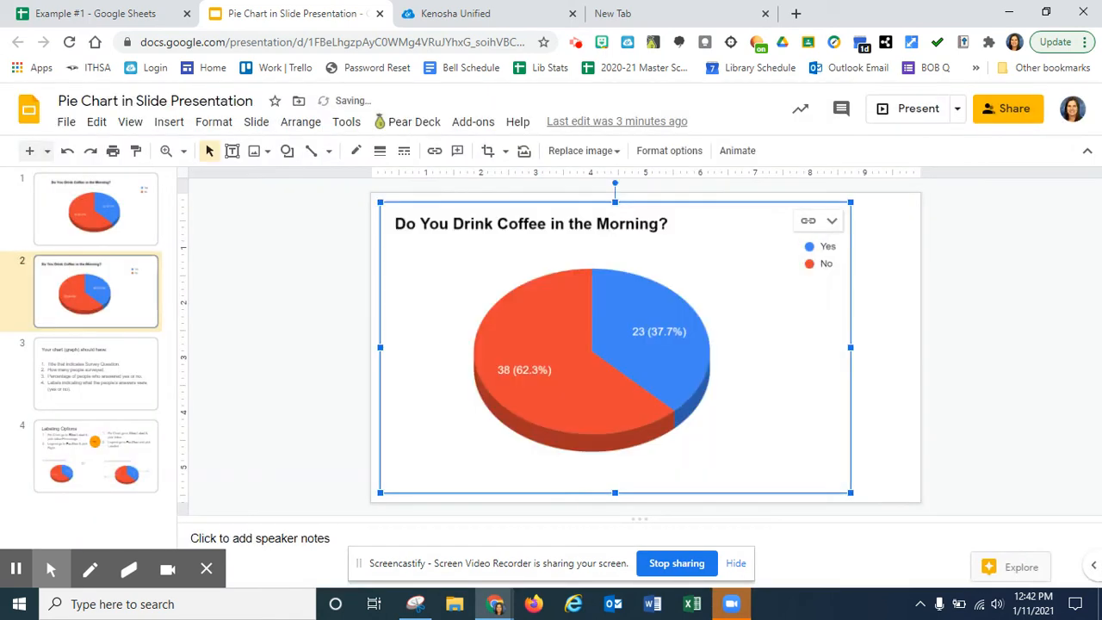
Shrink and reposition the pasted chart on slide 2, and unlink it from the spreadsheet
drag(768, 362, 798, 362)
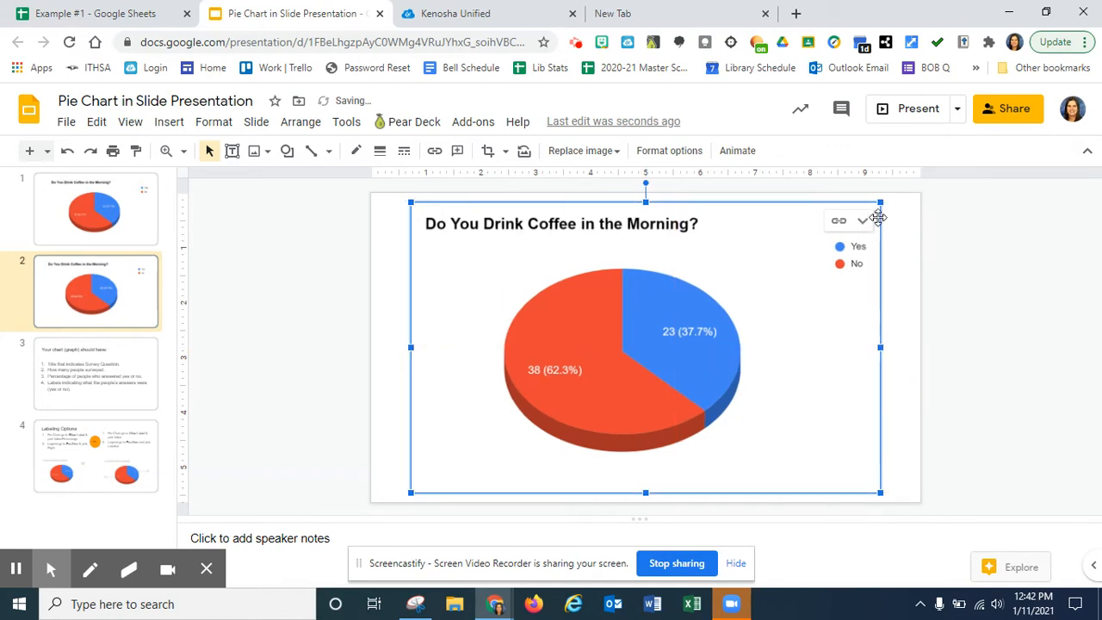
drag(880, 203, 848, 223)
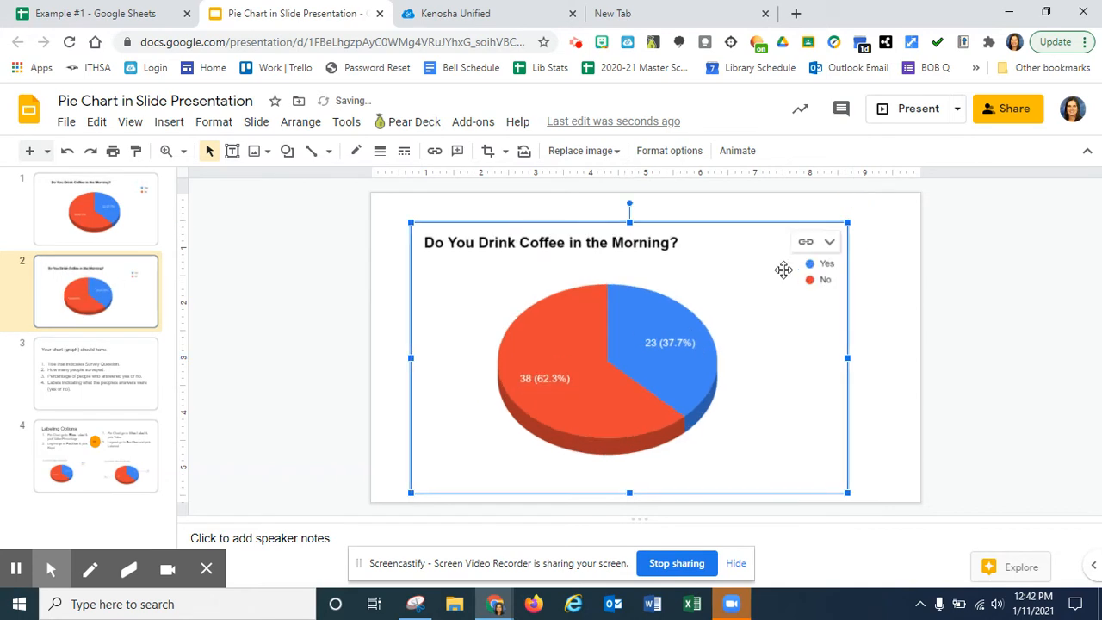
click(805, 245)
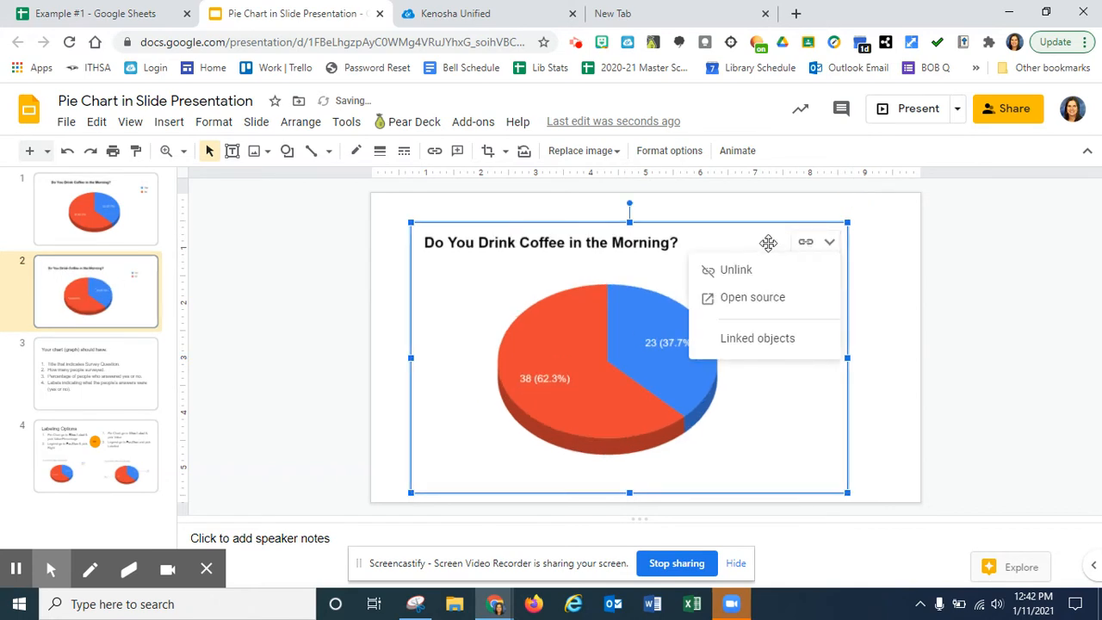
click(741, 272)
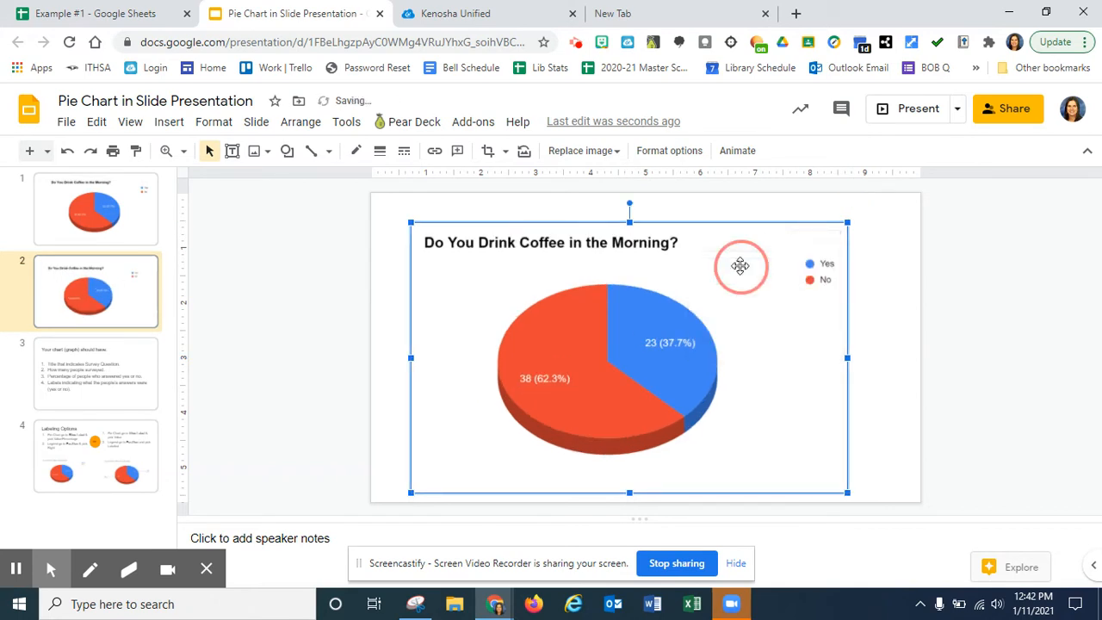
click(888, 301)
drag(815, 336, 841, 320)
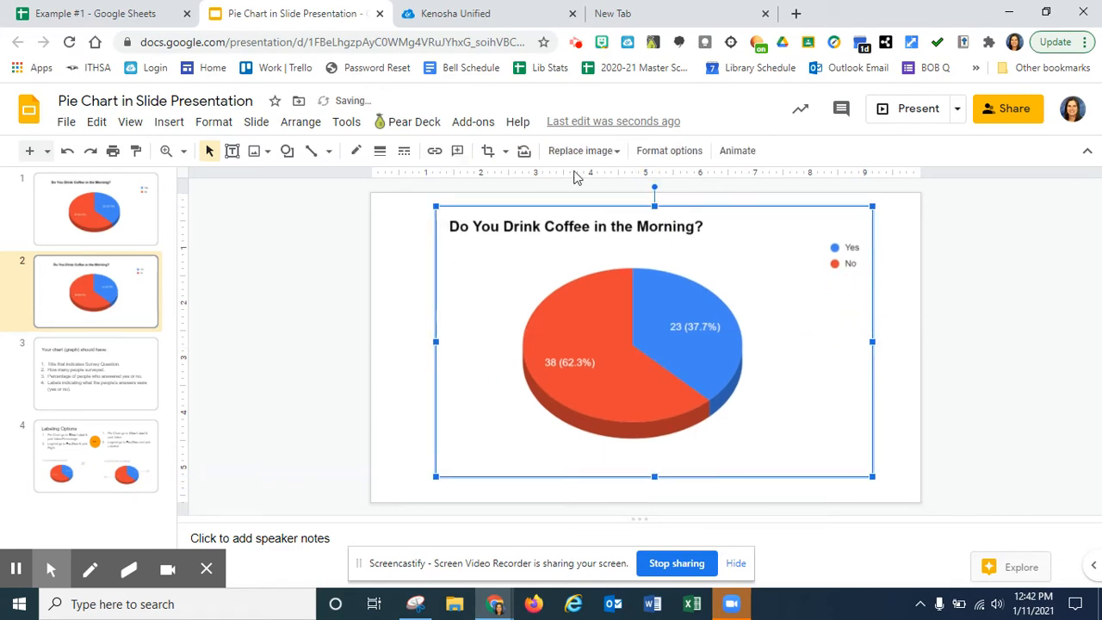
Return to the Example #1 spreadsheet and delete its existing coffee pie chart
click(148, 16)
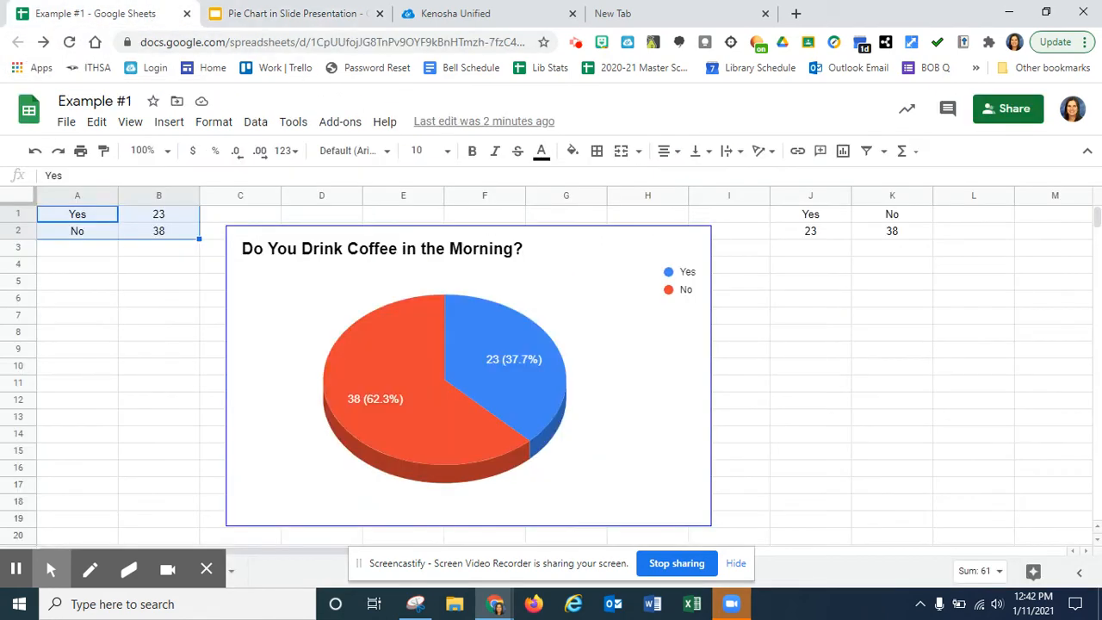
click(662, 358)
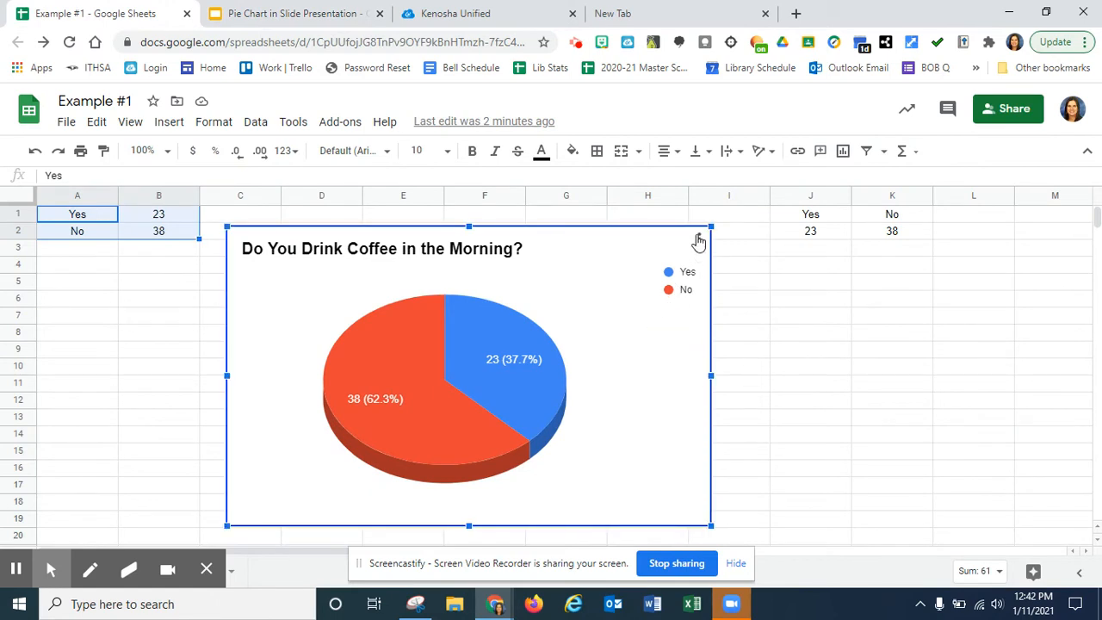
click(699, 239)
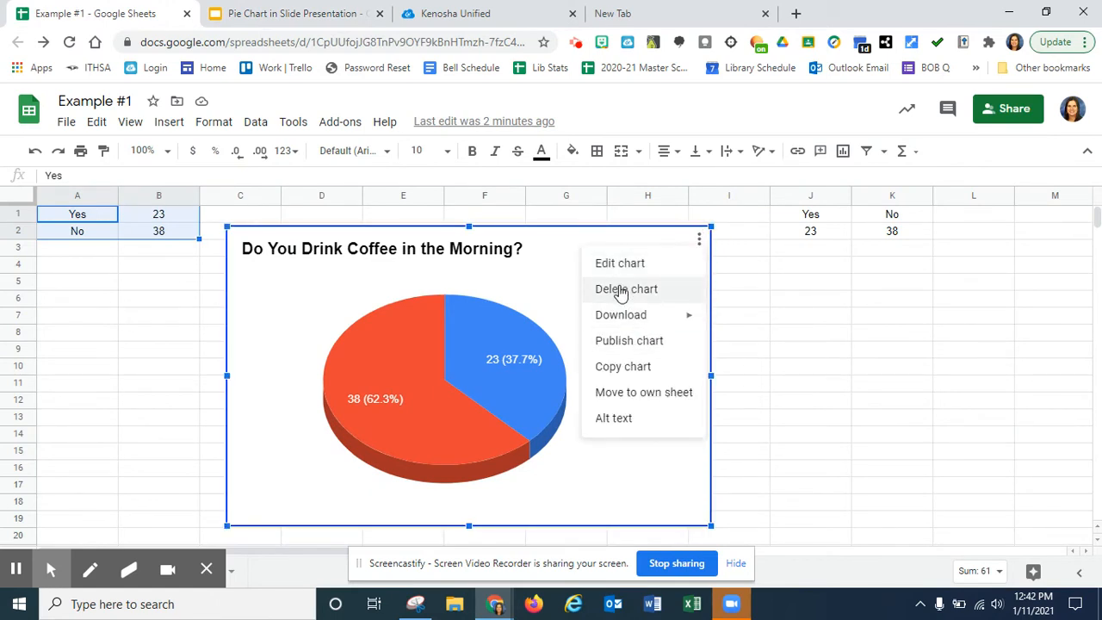
click(621, 290)
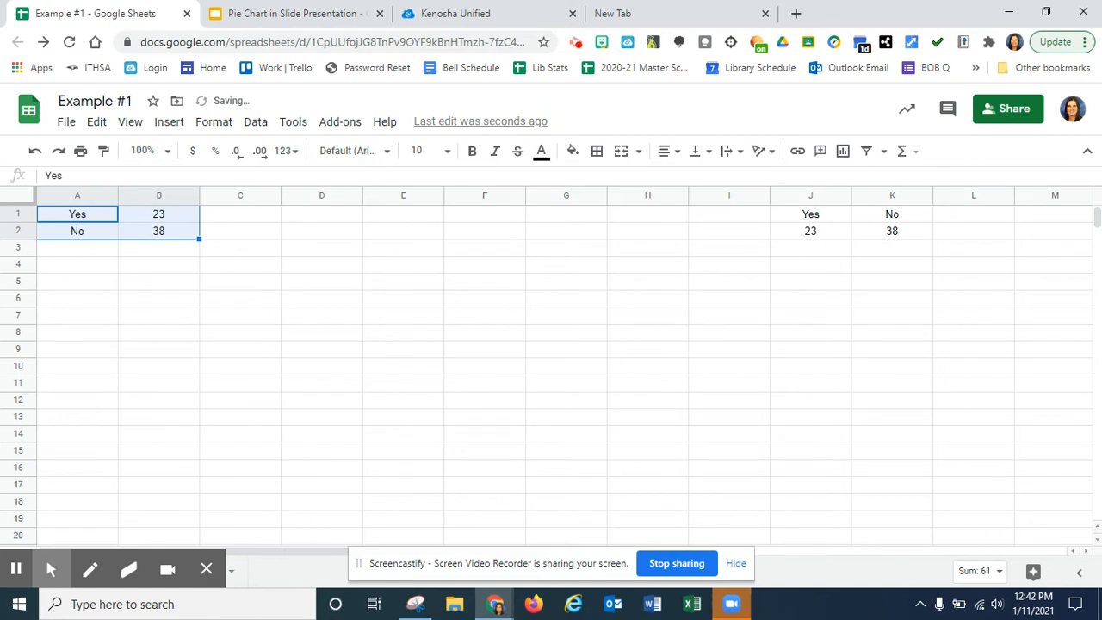
click(507, 352)
Insert a chart from the Yes/No data in A1:B2 and open its customization options
click(78, 209)
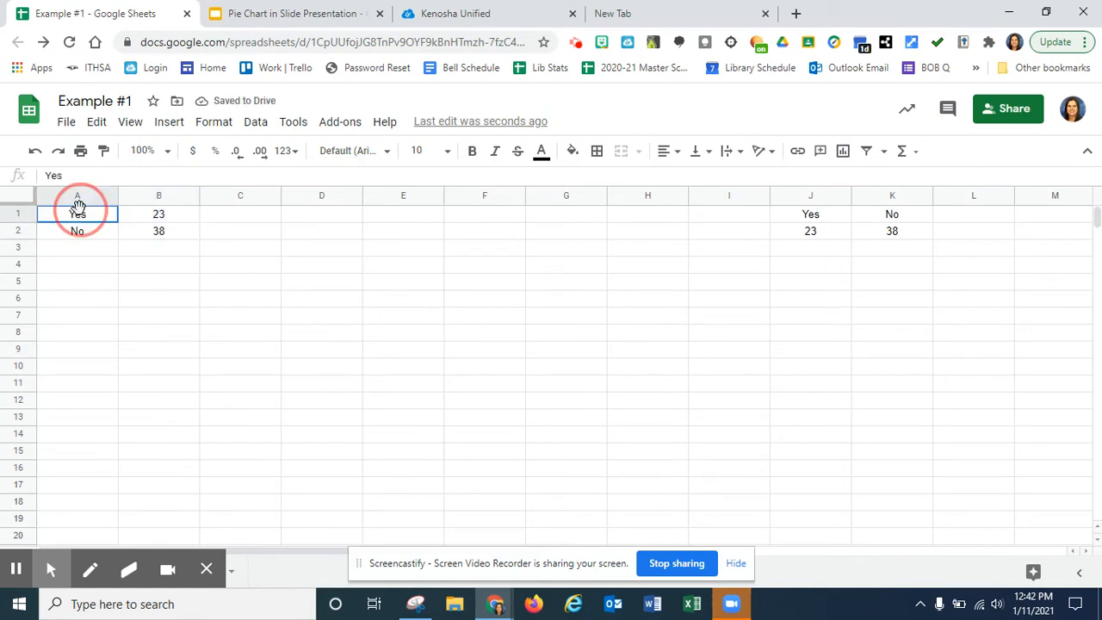
drag(78, 207, 153, 233)
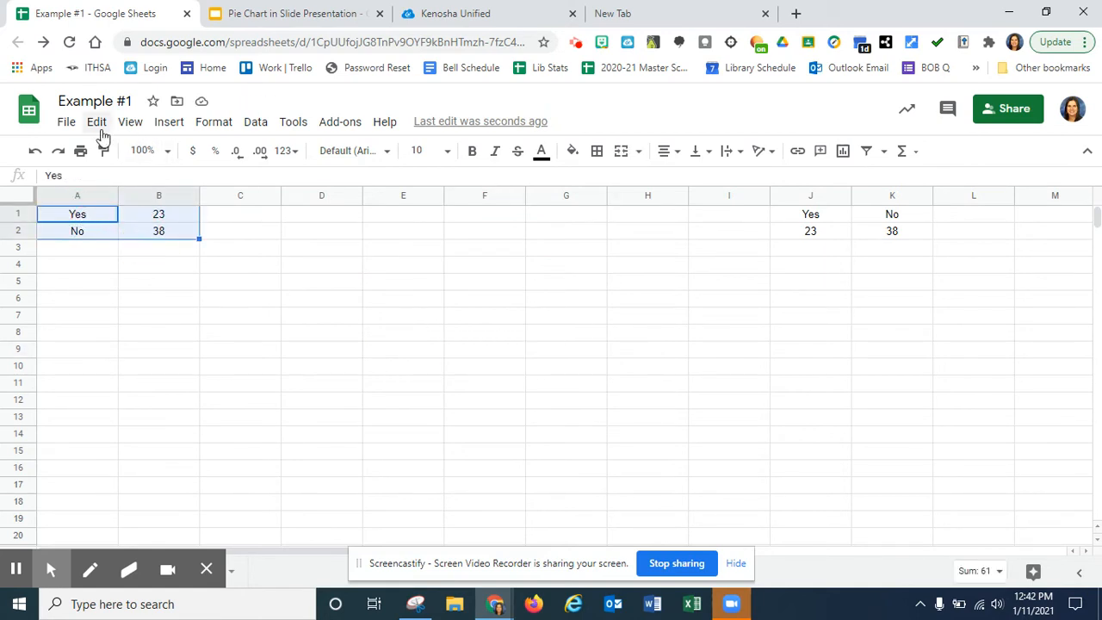
click(169, 123)
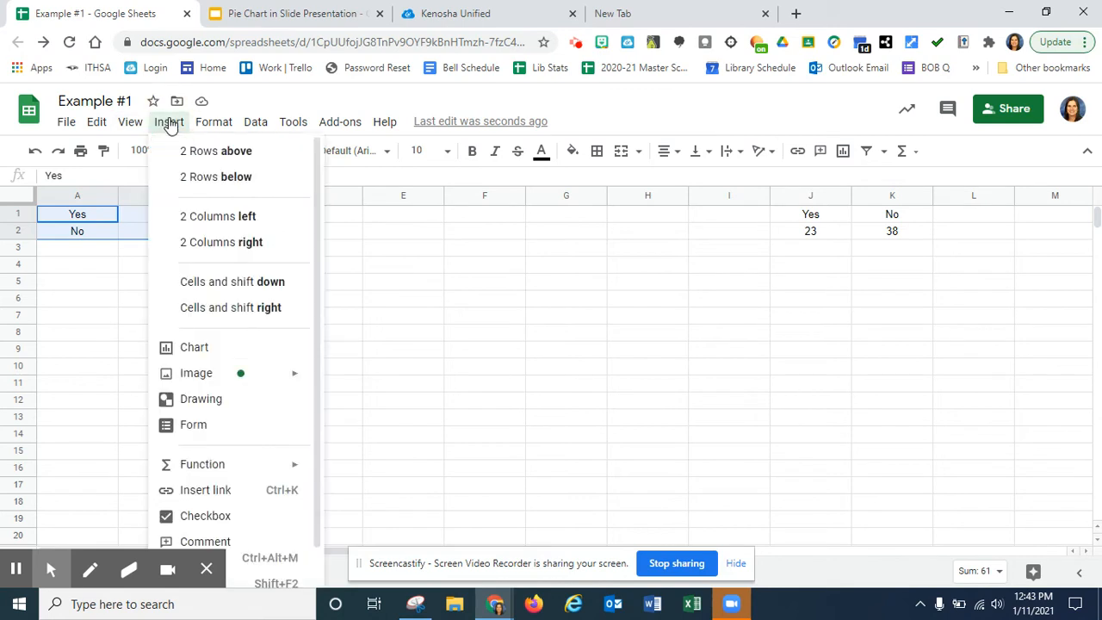
click(195, 348)
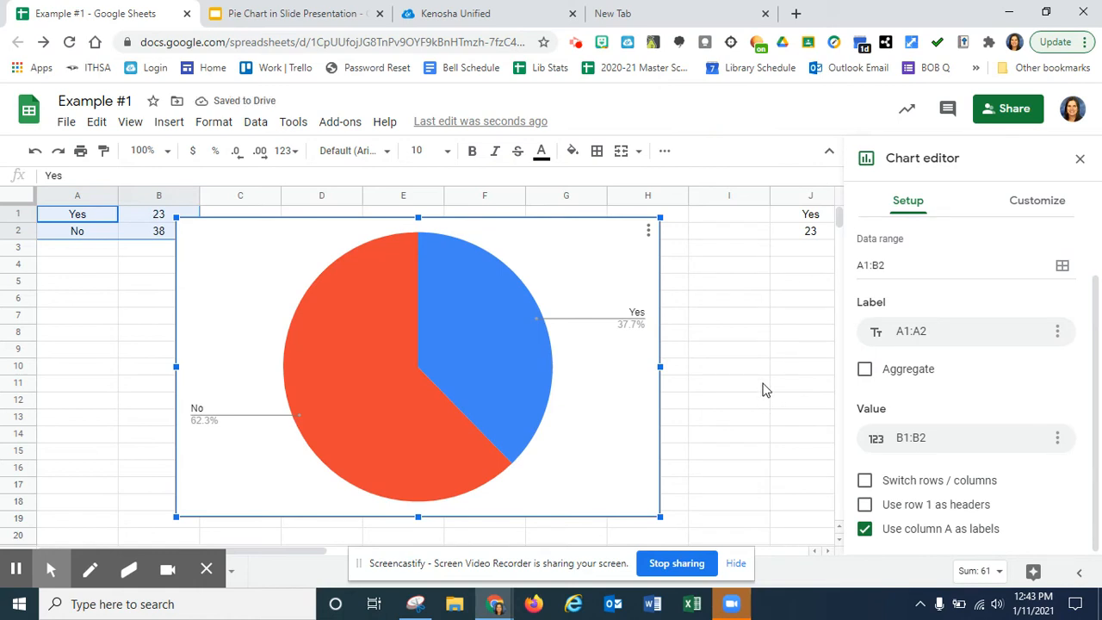
click(1045, 200)
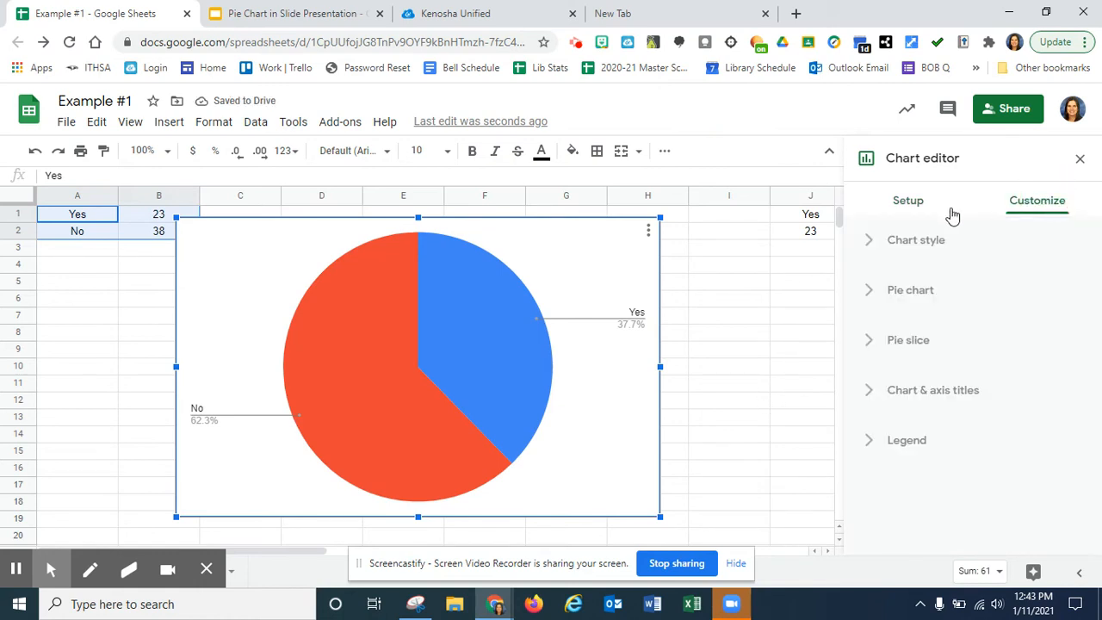
Turn on the 3D chart style for the Yes/No pie chart
click(911, 205)
click(1025, 201)
click(887, 244)
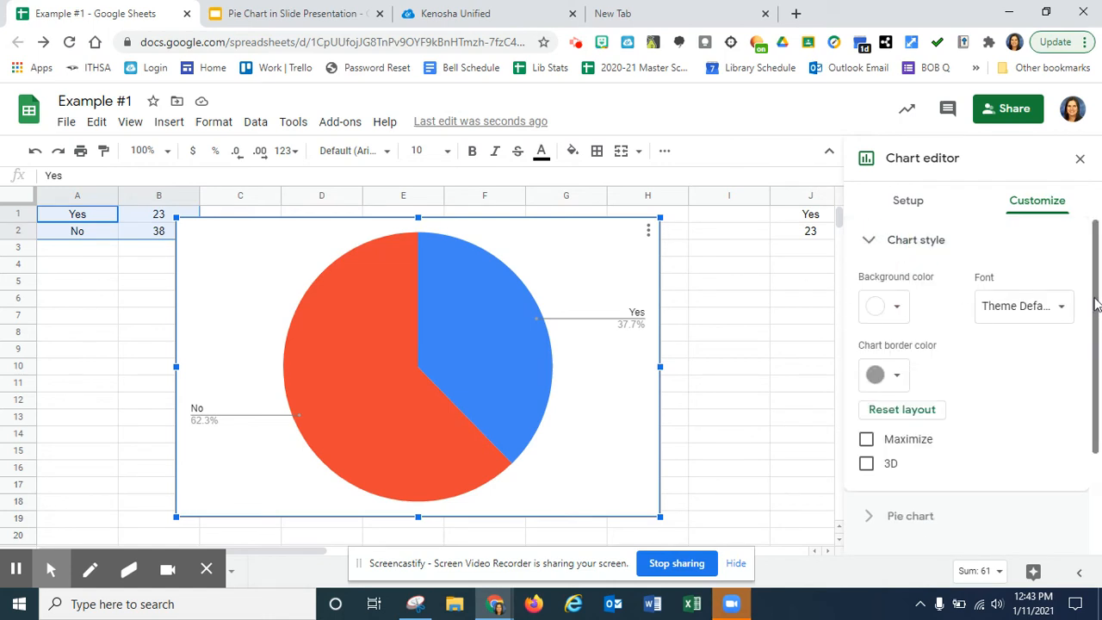
scroll(1095, 303, down, 1)
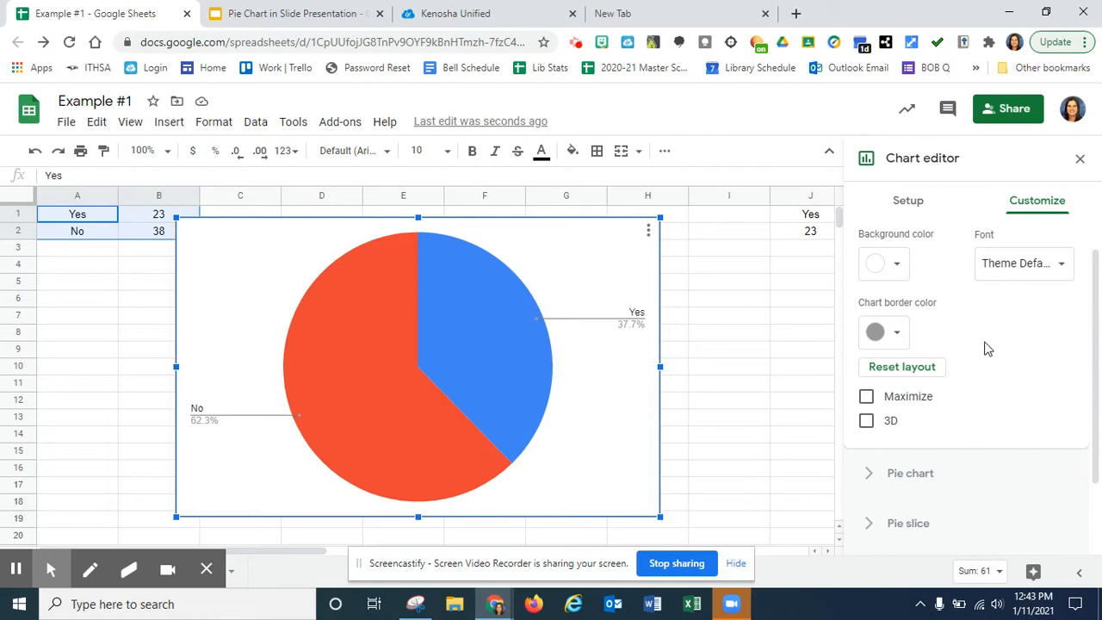
click(867, 422)
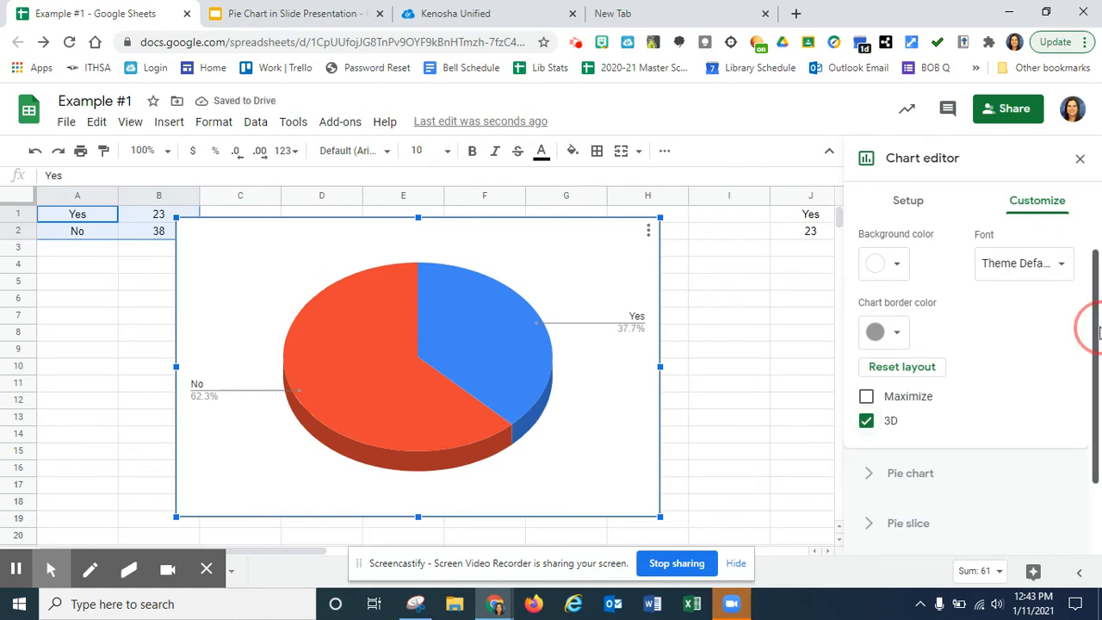
scroll(1098, 347, up, 1)
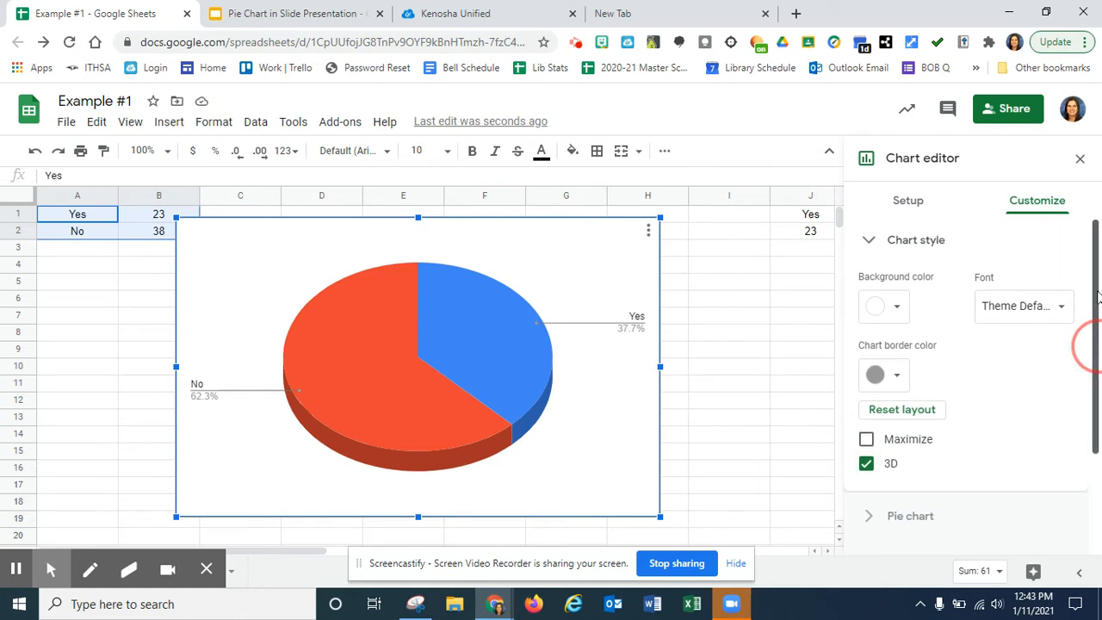
click(872, 245)
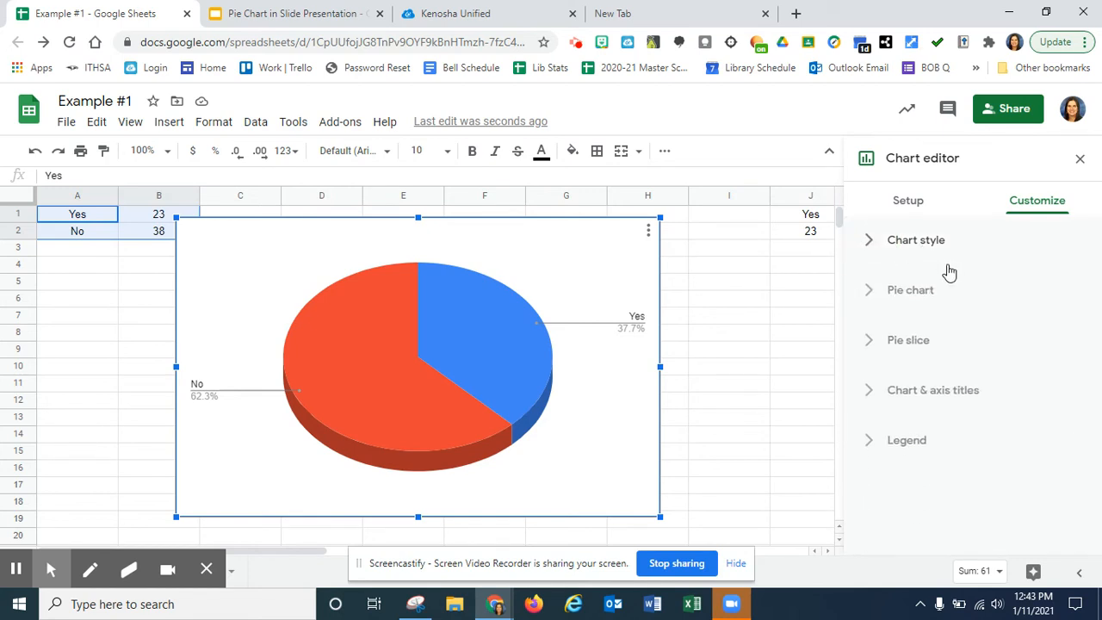
Try Value as the pie's slice label, and settle on Value and Percentage for both slices
click(873, 291)
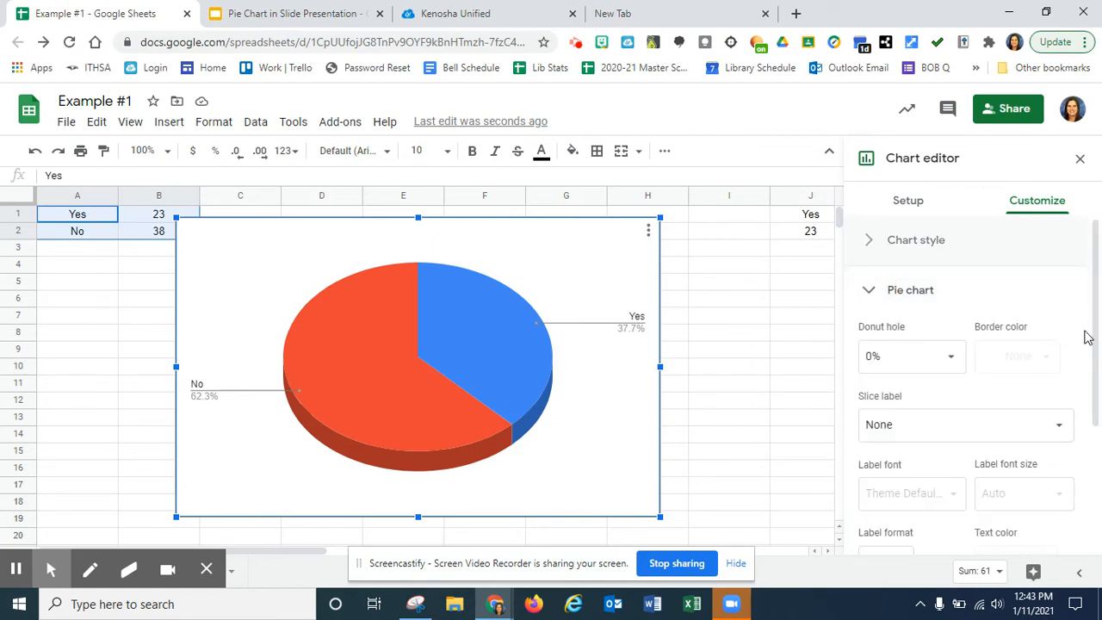
scroll(1094, 329, down, 1)
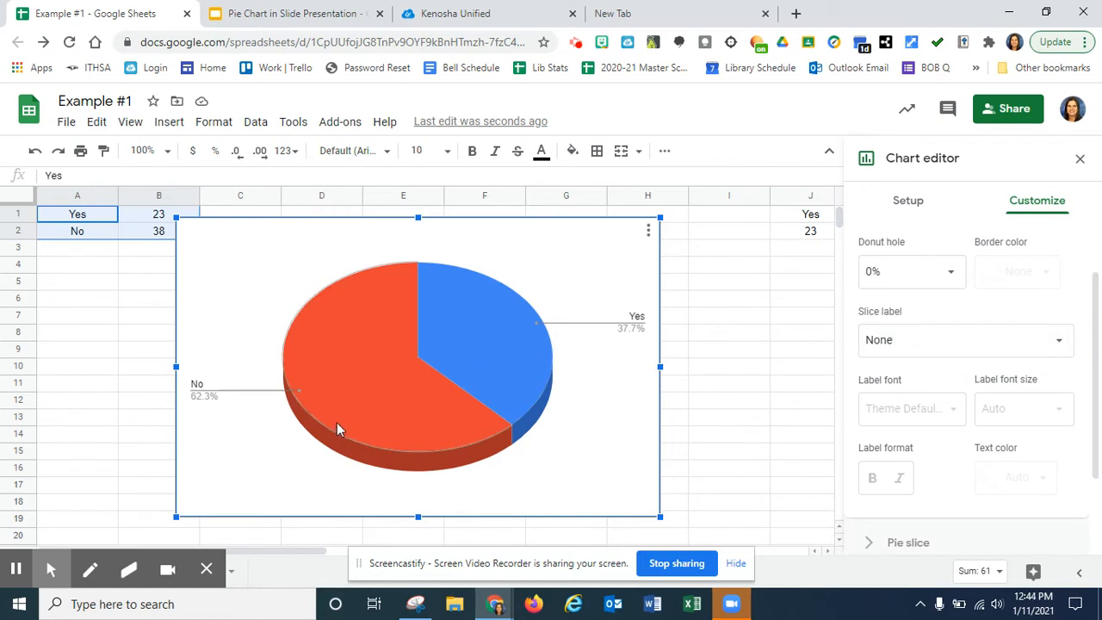
click(891, 349)
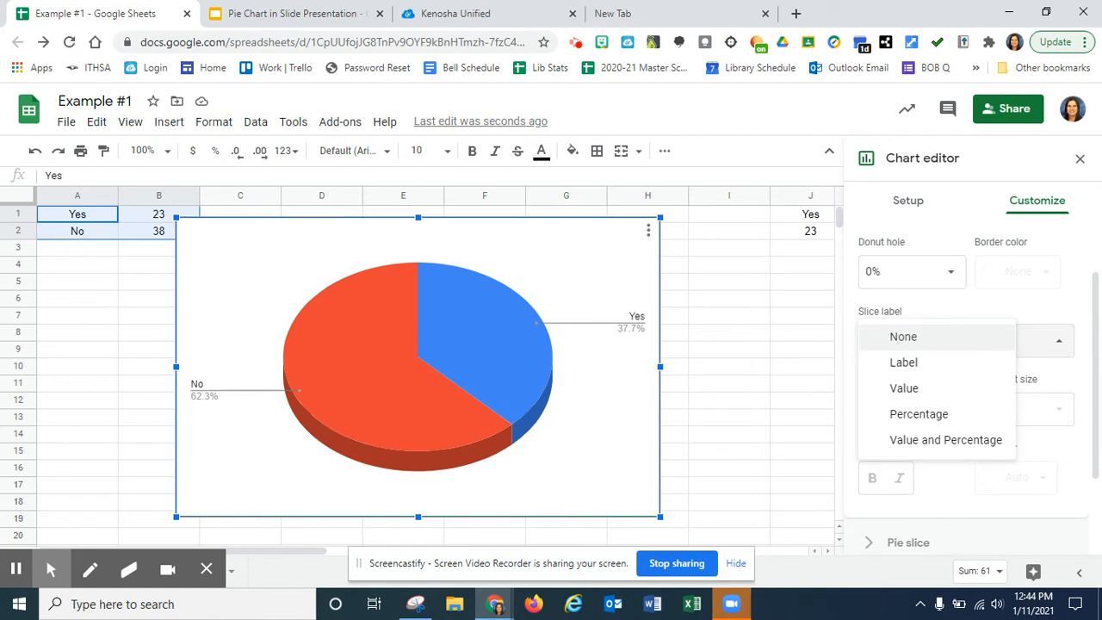
click(904, 389)
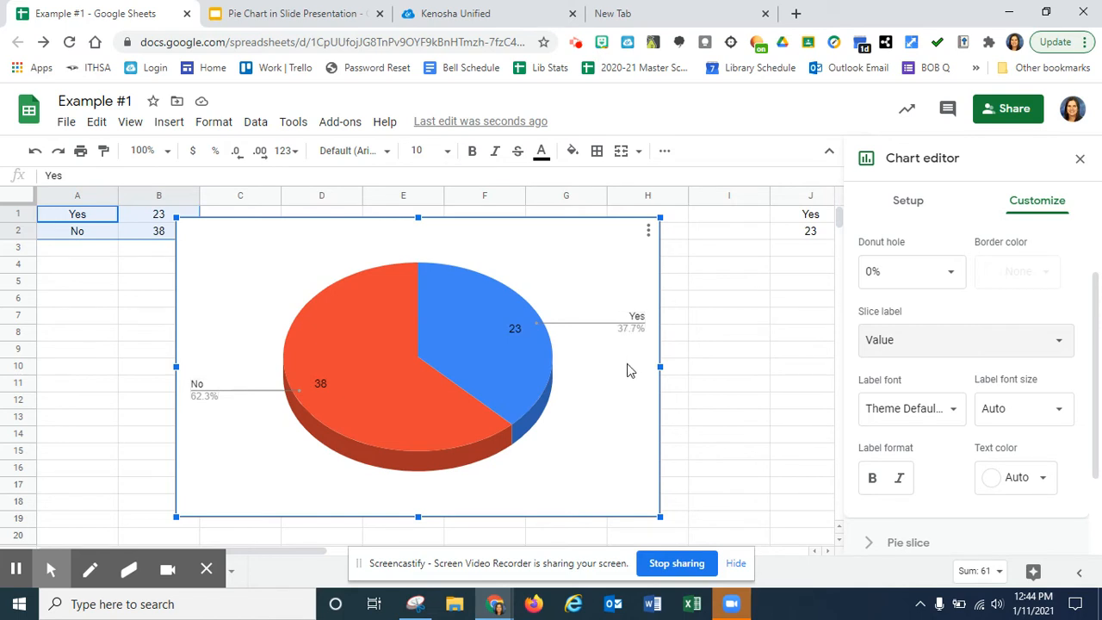
click(892, 343)
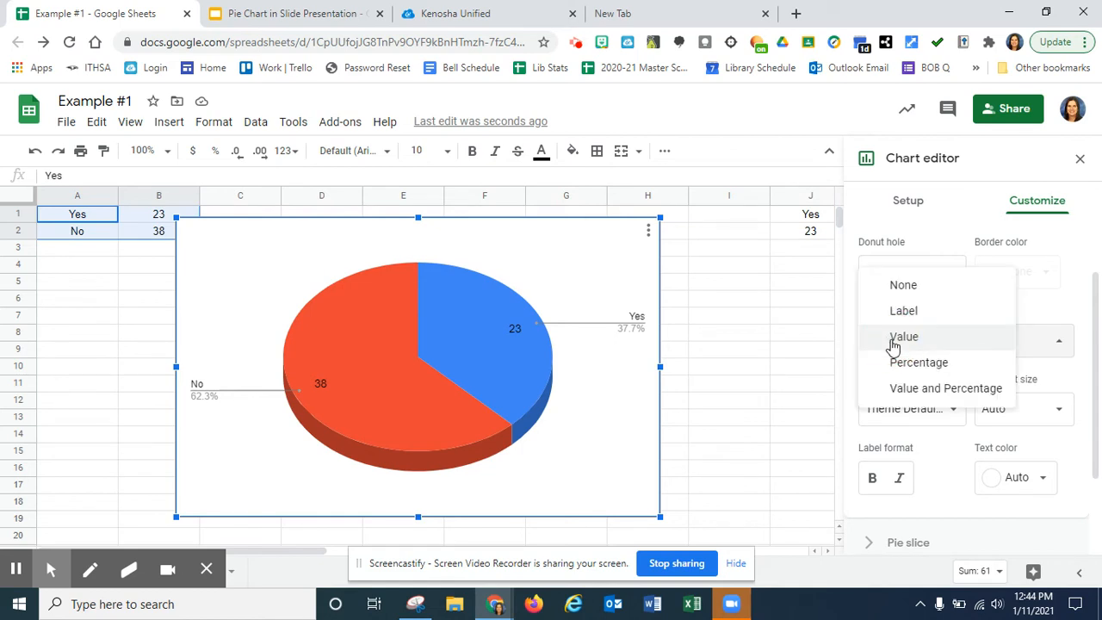
click(918, 388)
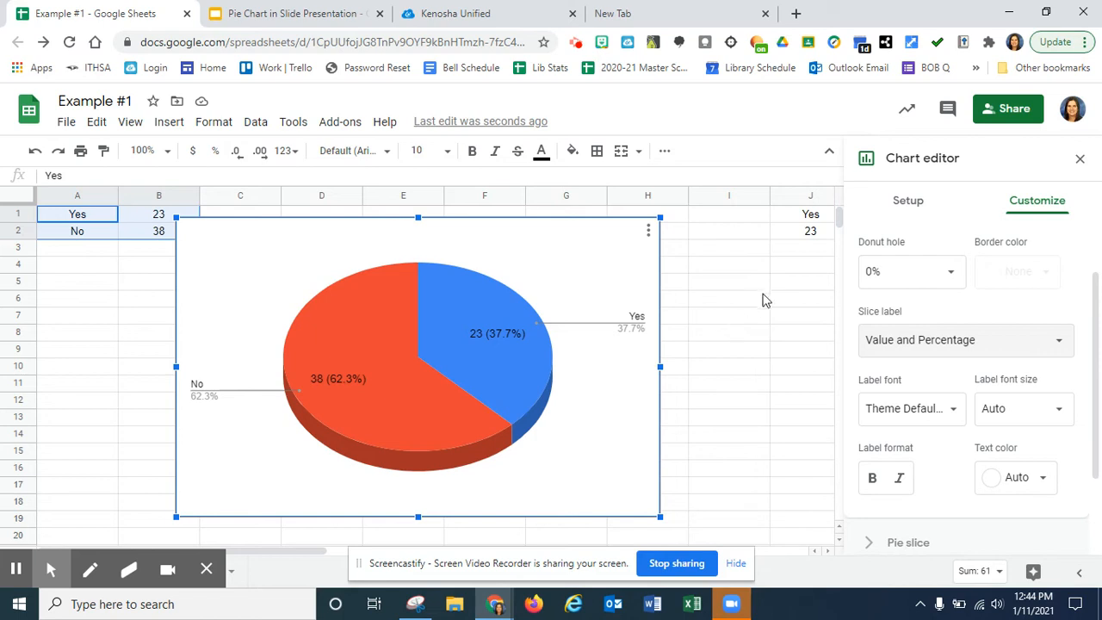
drag(1098, 354, 1098, 290)
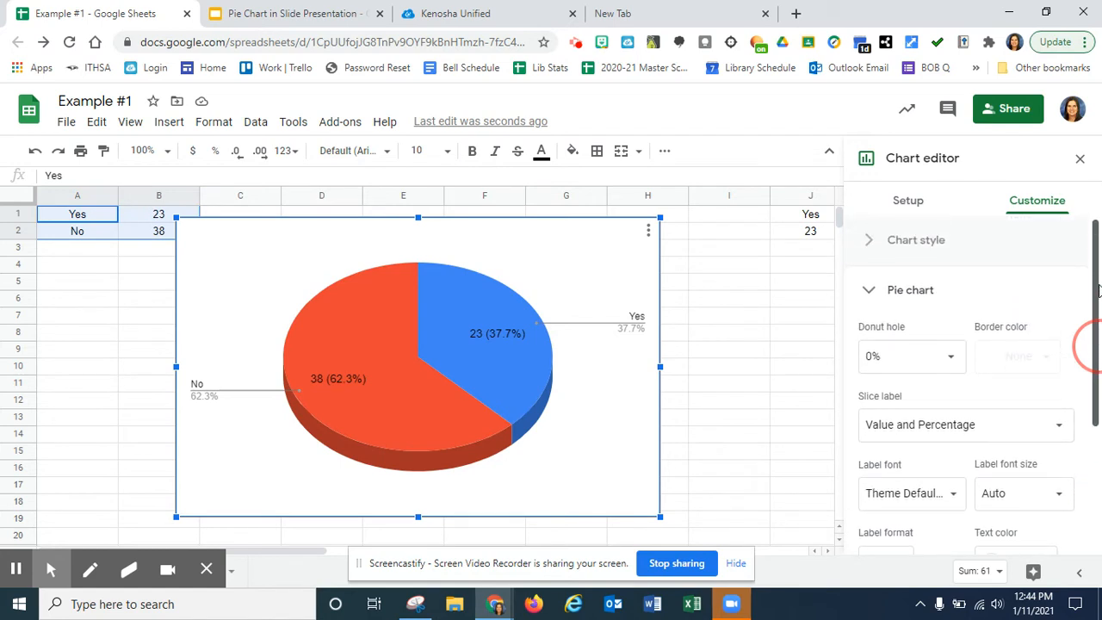
click(866, 293)
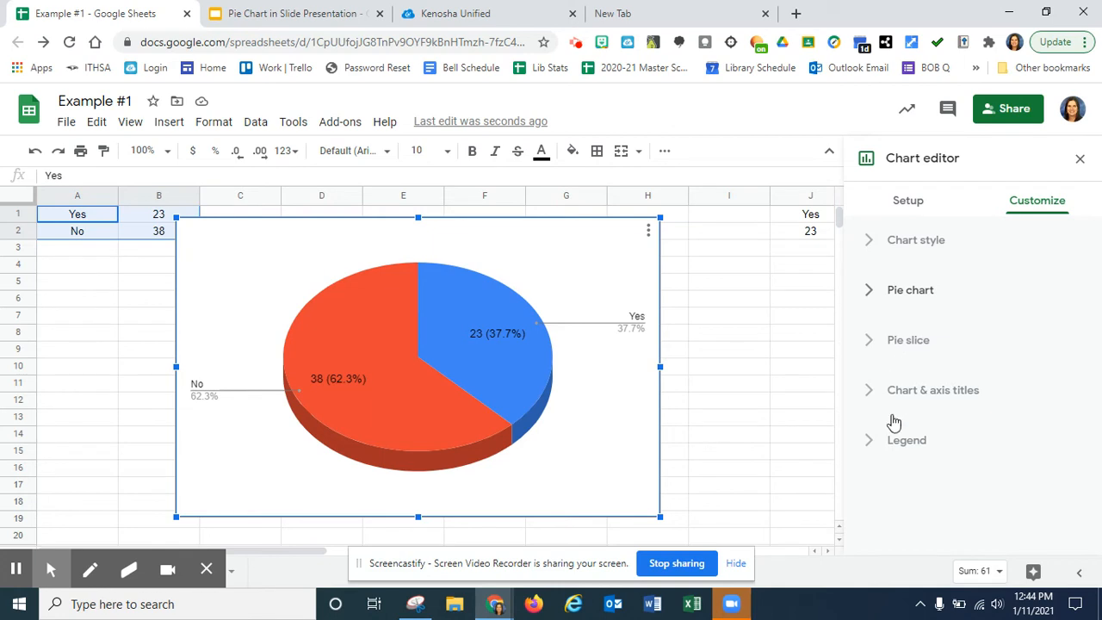
Title the pie chart "Do You Have a Cat?"
click(925, 391)
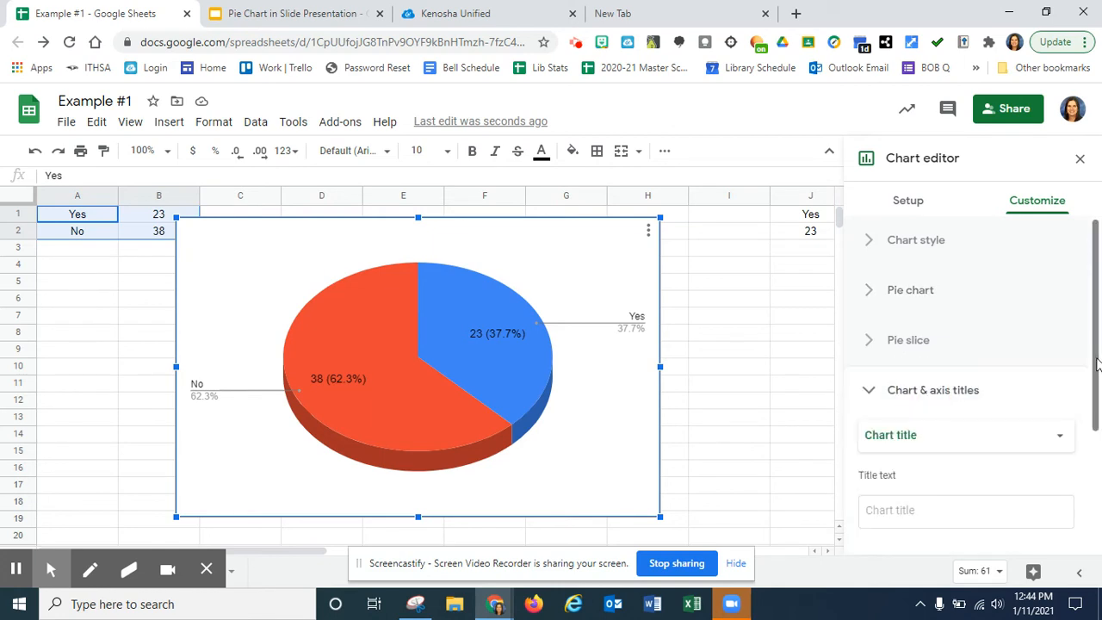
drag(1097, 355, 1098, 482)
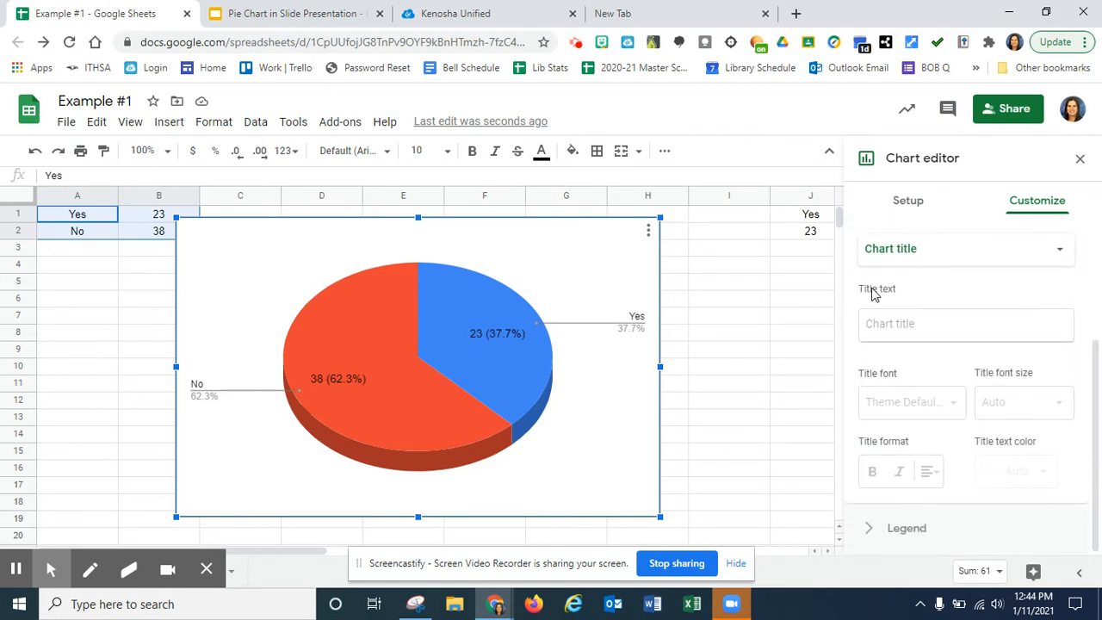
click(884, 326)
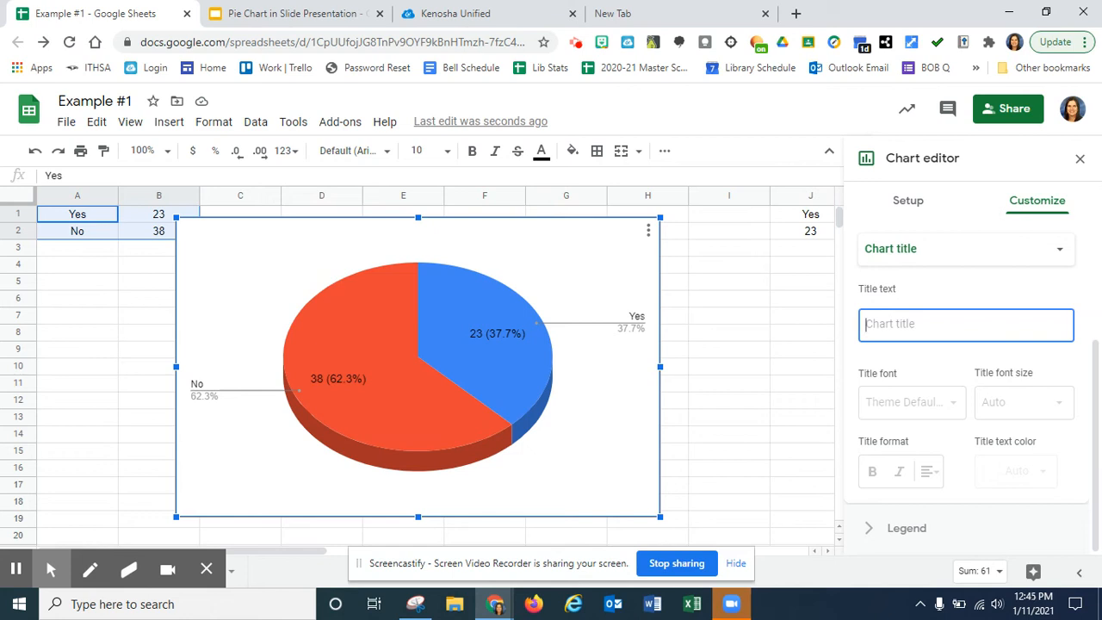
text(How)
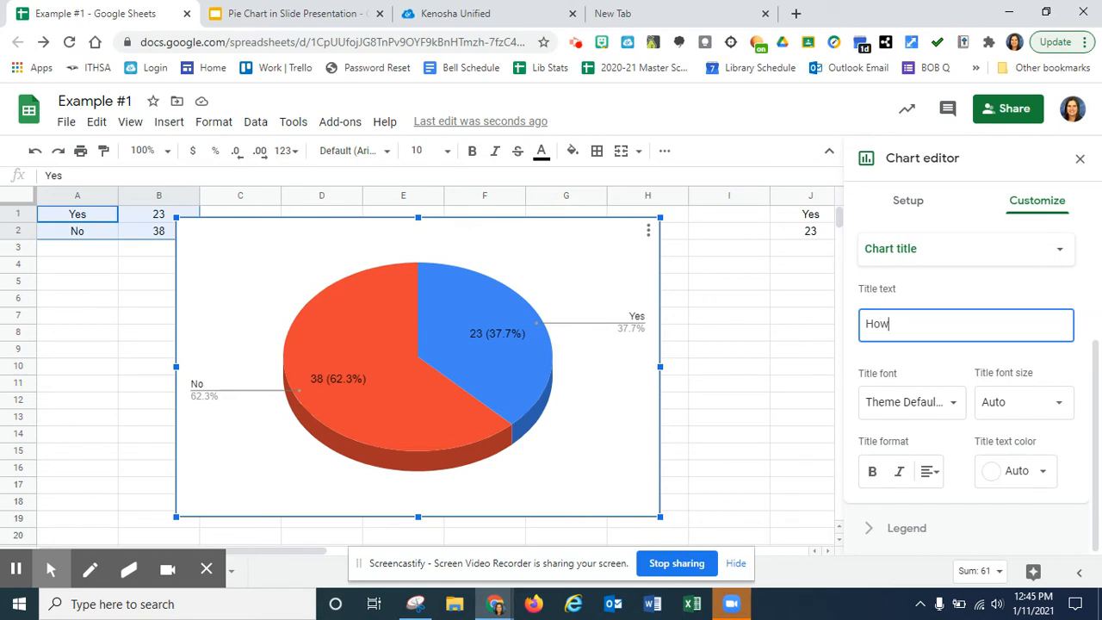
key(BackSpace)
text(Do you Have a Cat?)
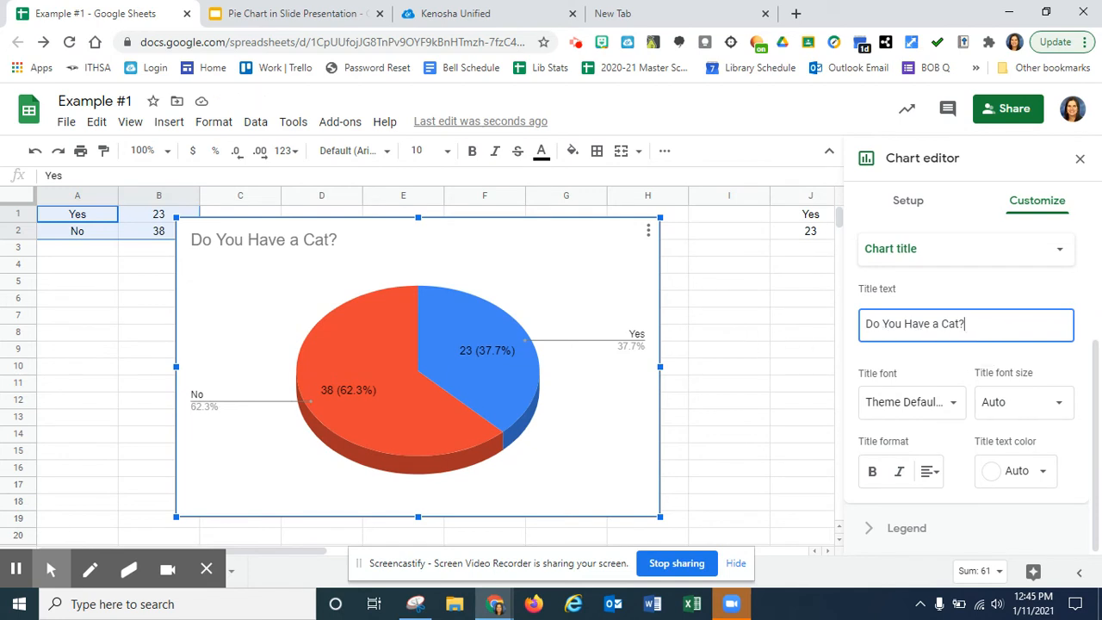
click(1096, 355)
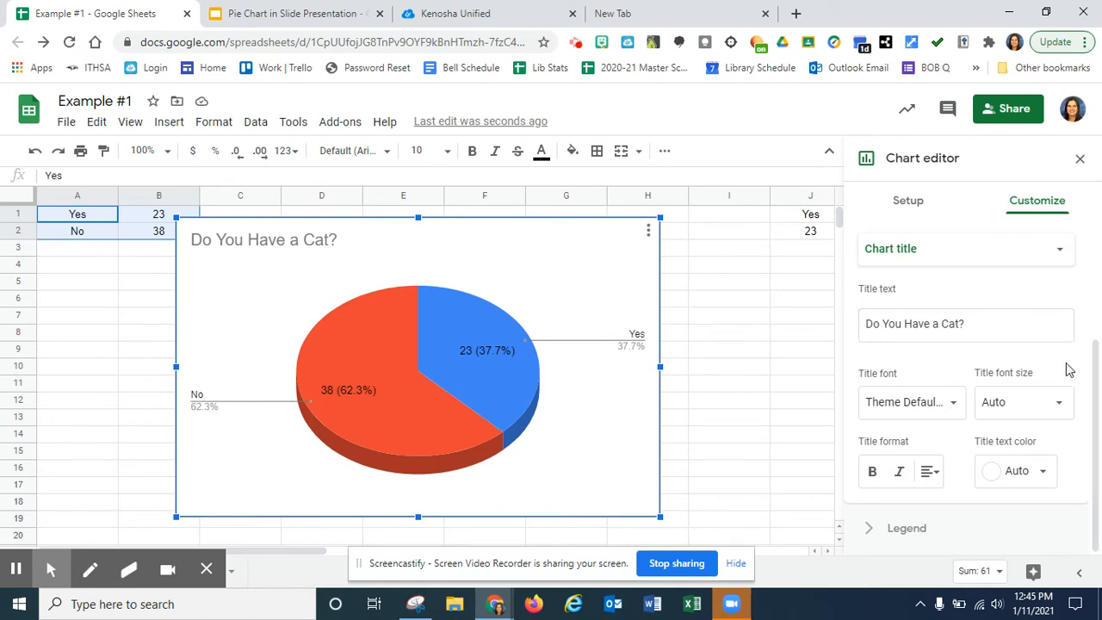
Format the chart title as bold, font size 30, with black text
click(872, 471)
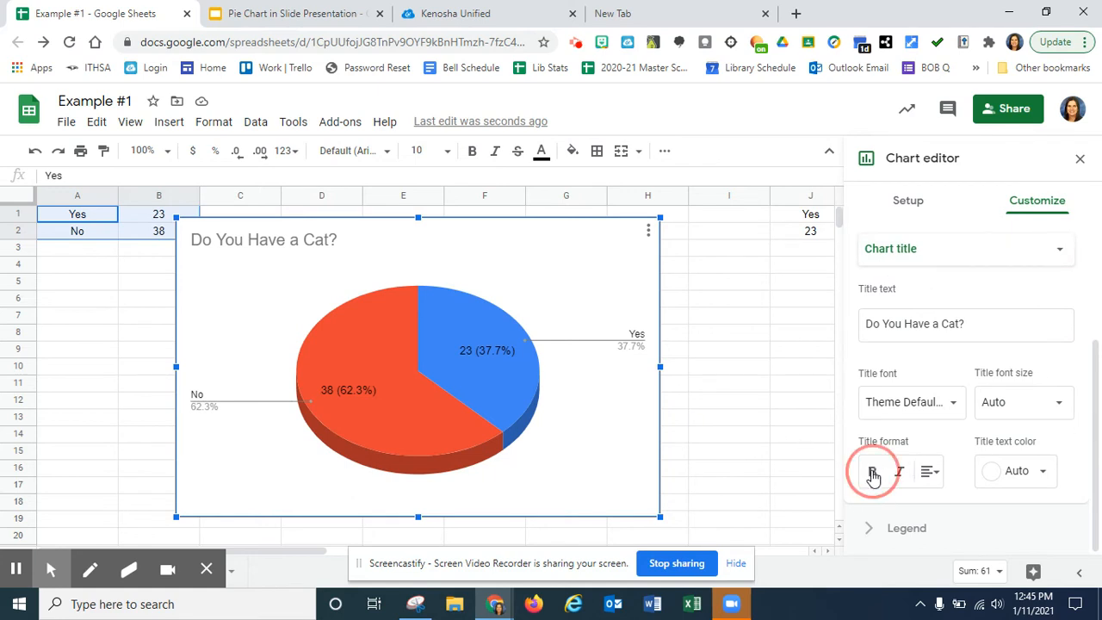
click(1053, 405)
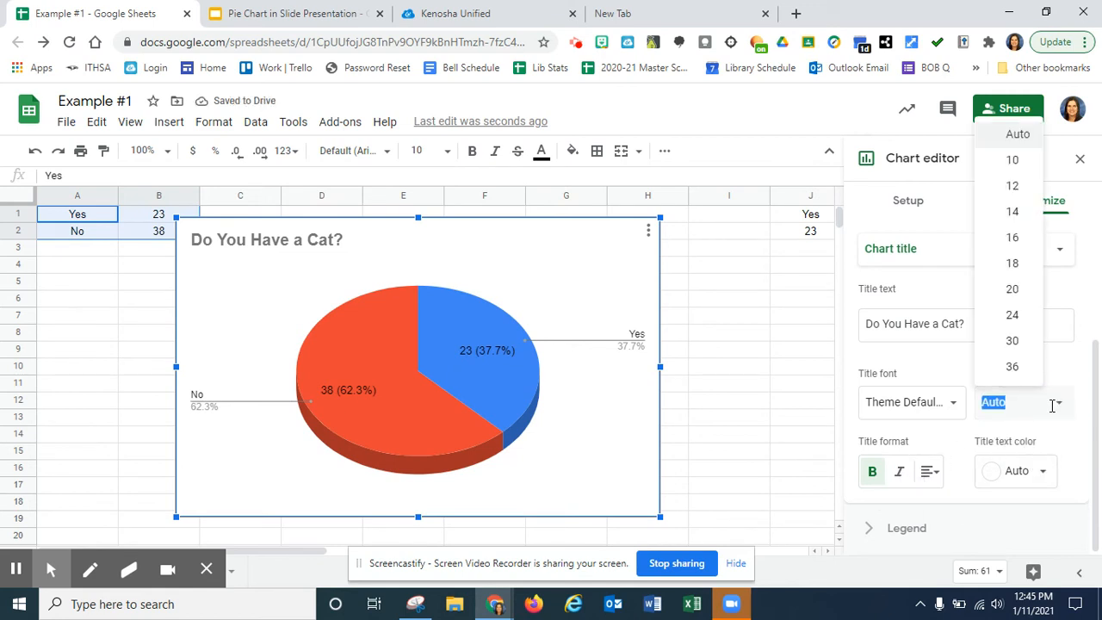
click(1013, 315)
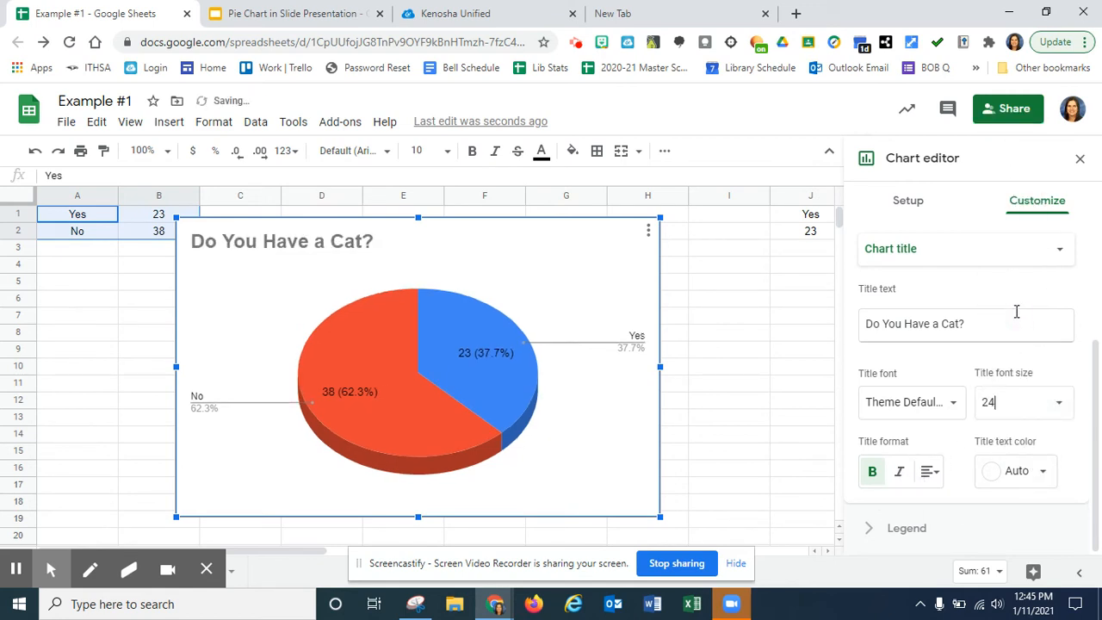
click(1061, 403)
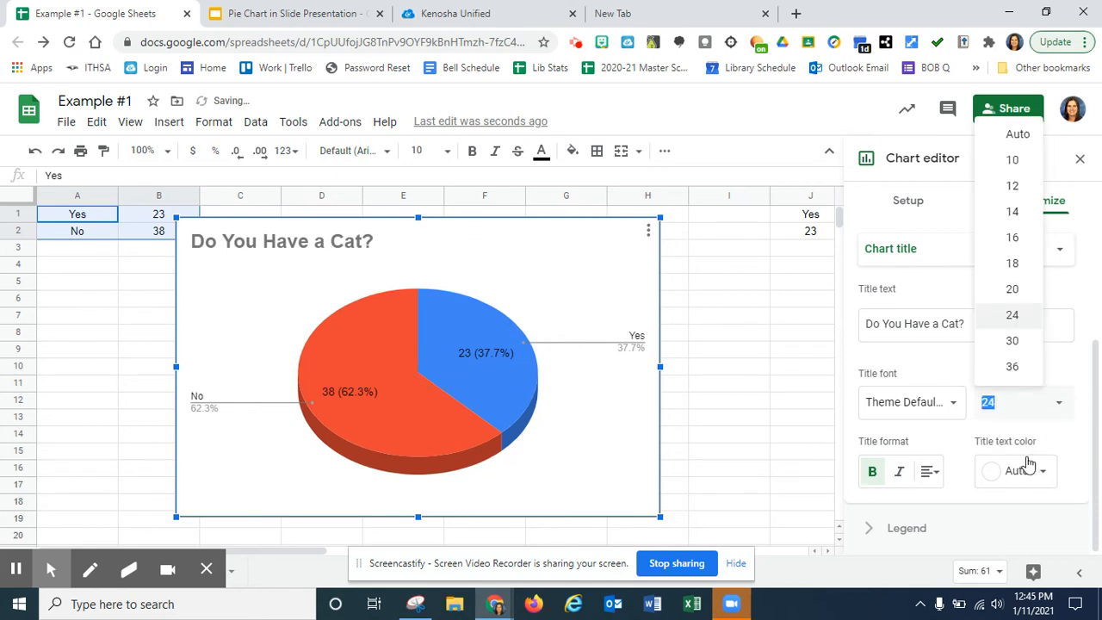
click(1012, 341)
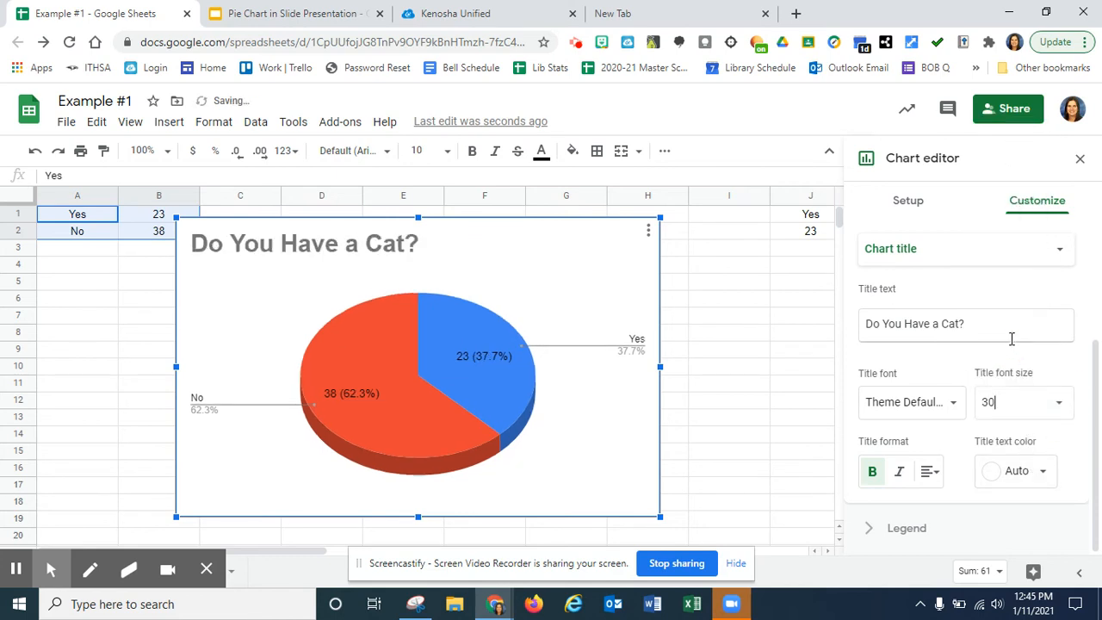
click(1042, 472)
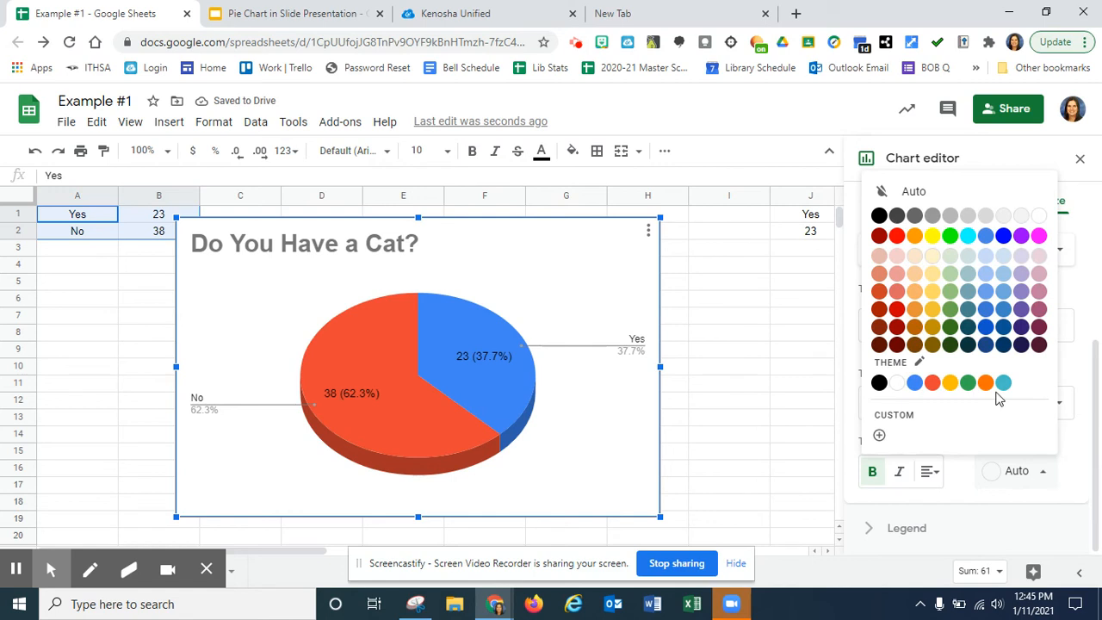
click(879, 214)
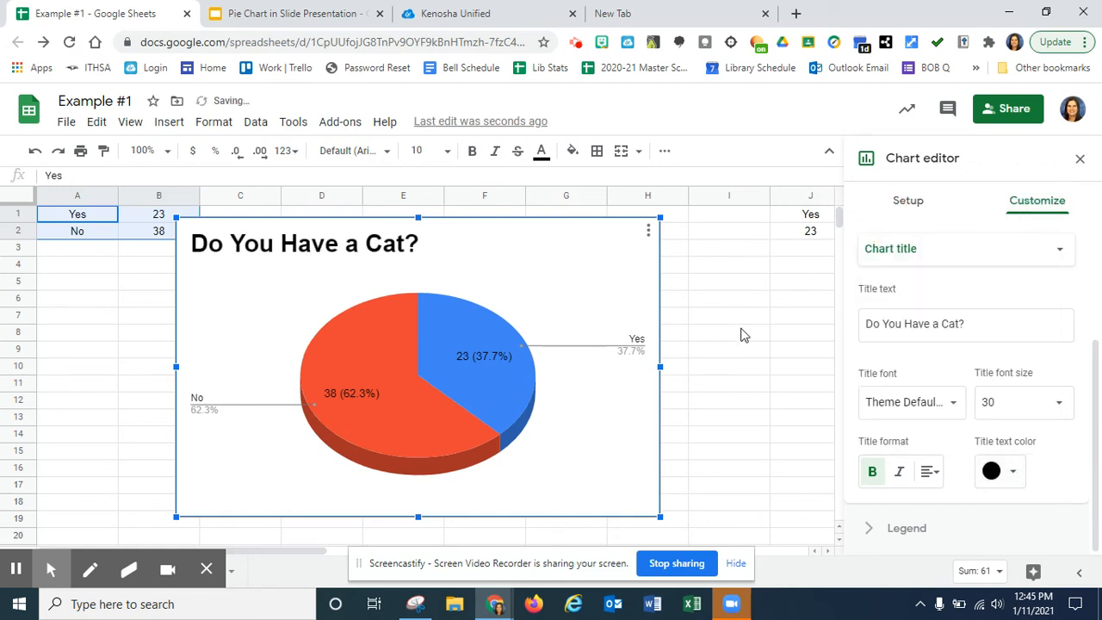
Try the Labeled legend position on the pie chart, and settle on Right
drag(1095, 396, 1099, 444)
click(906, 529)
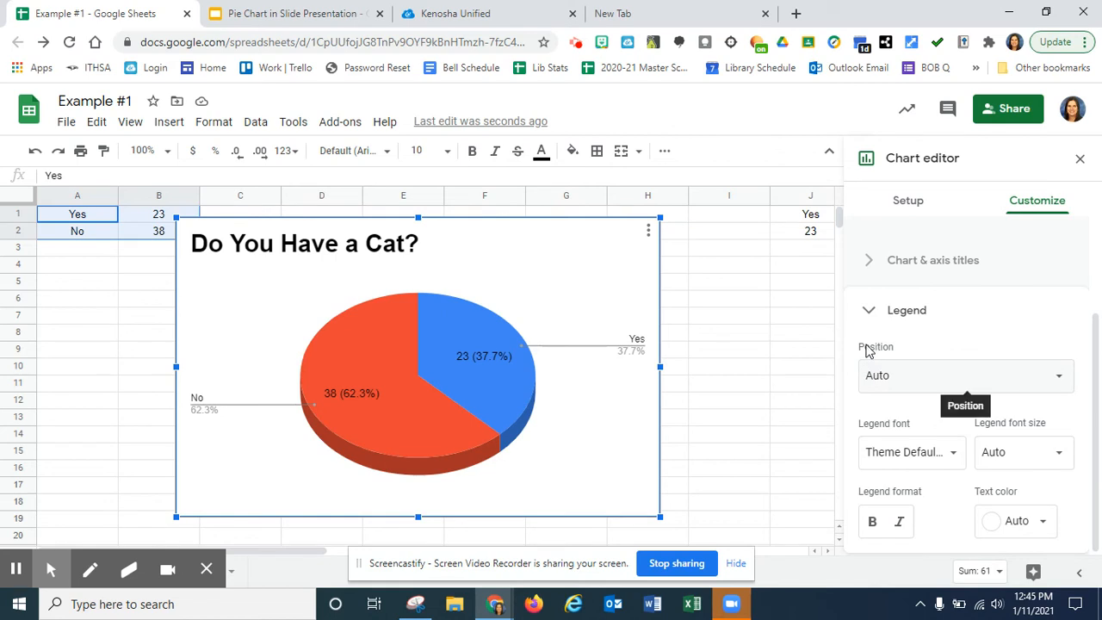
click(1064, 379)
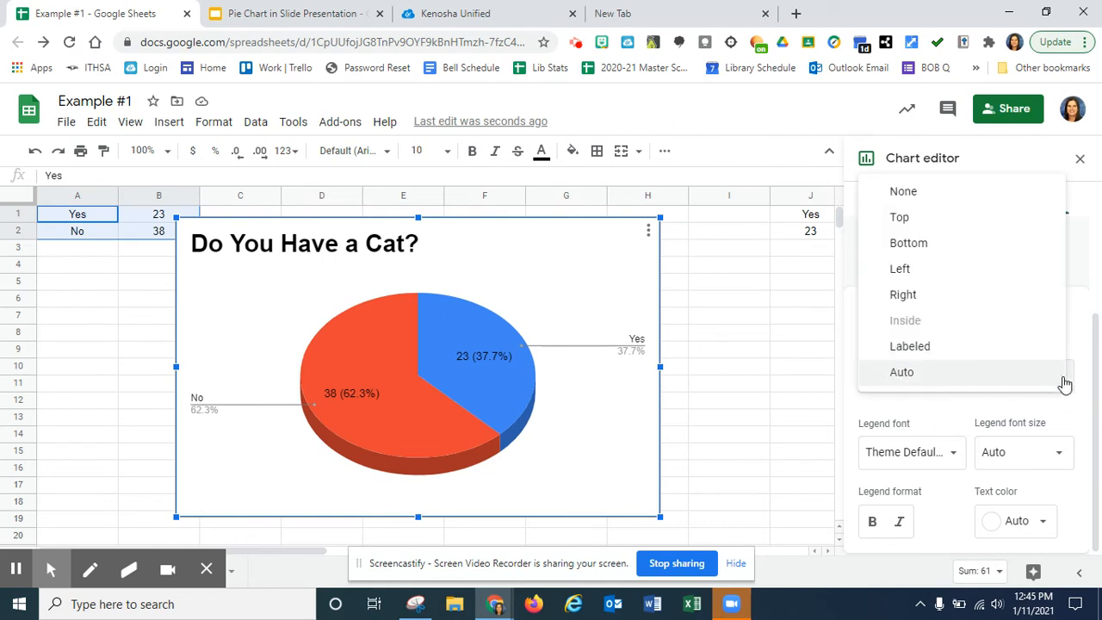
click(931, 351)
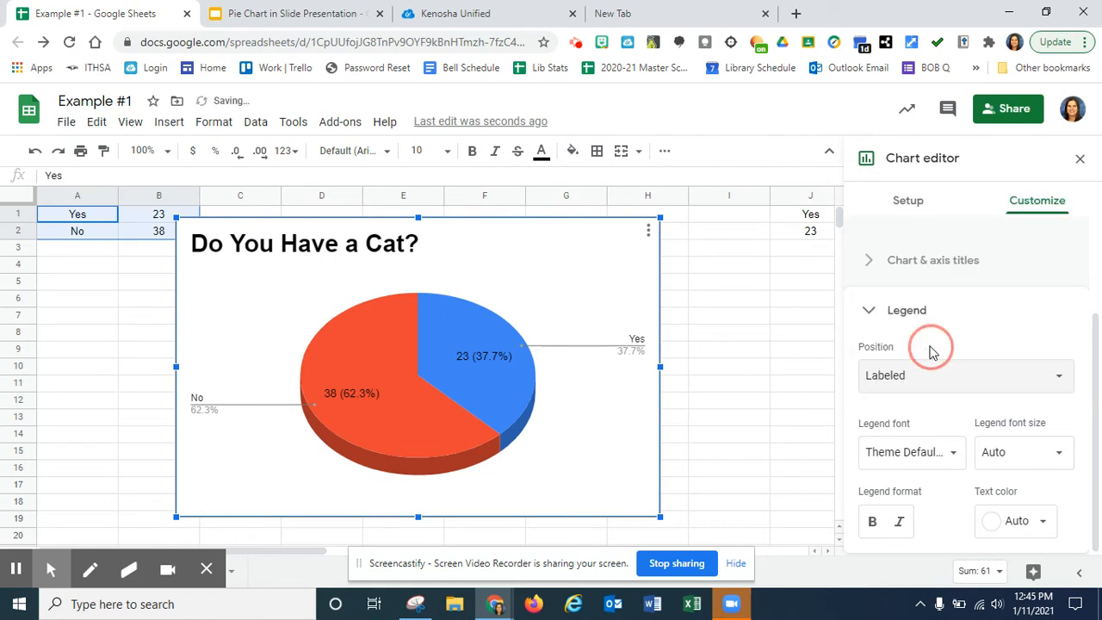
click(642, 341)
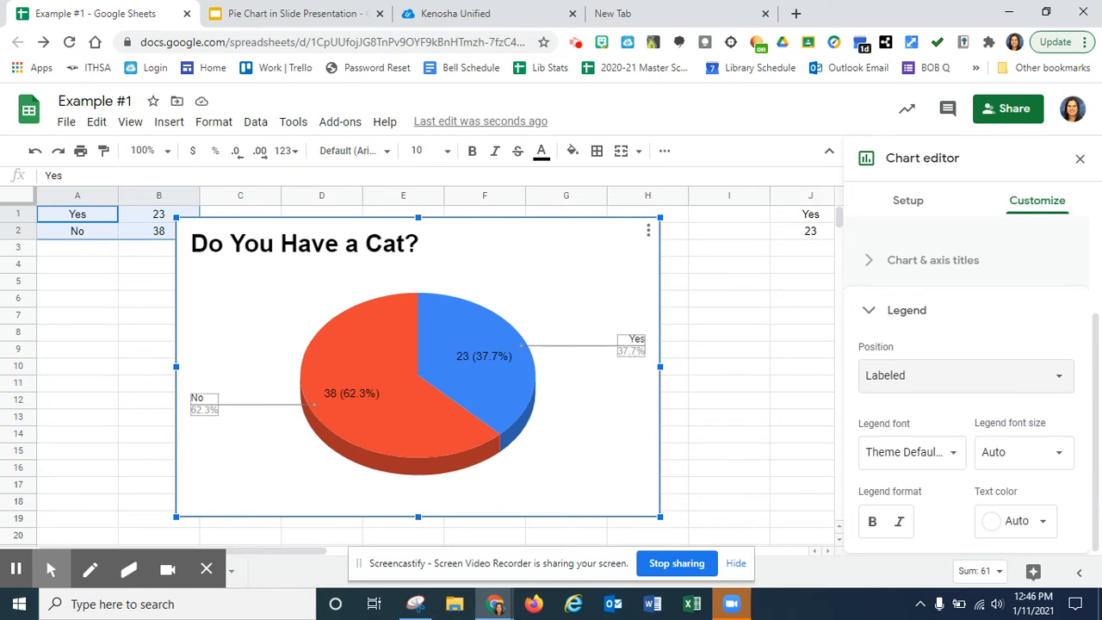
click(507, 384)
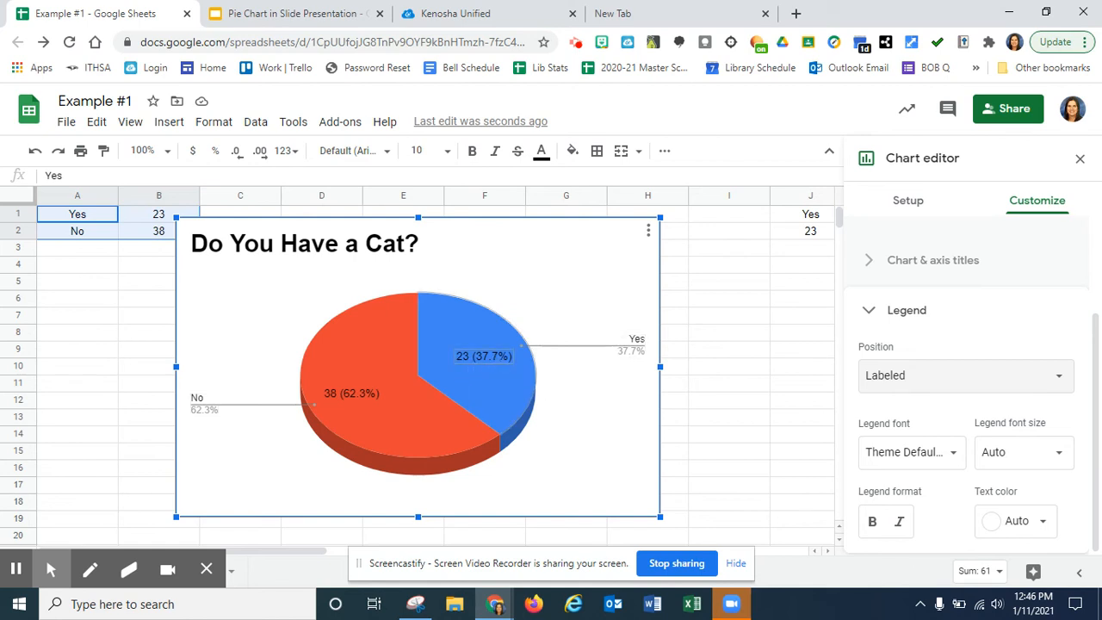
click(1060, 379)
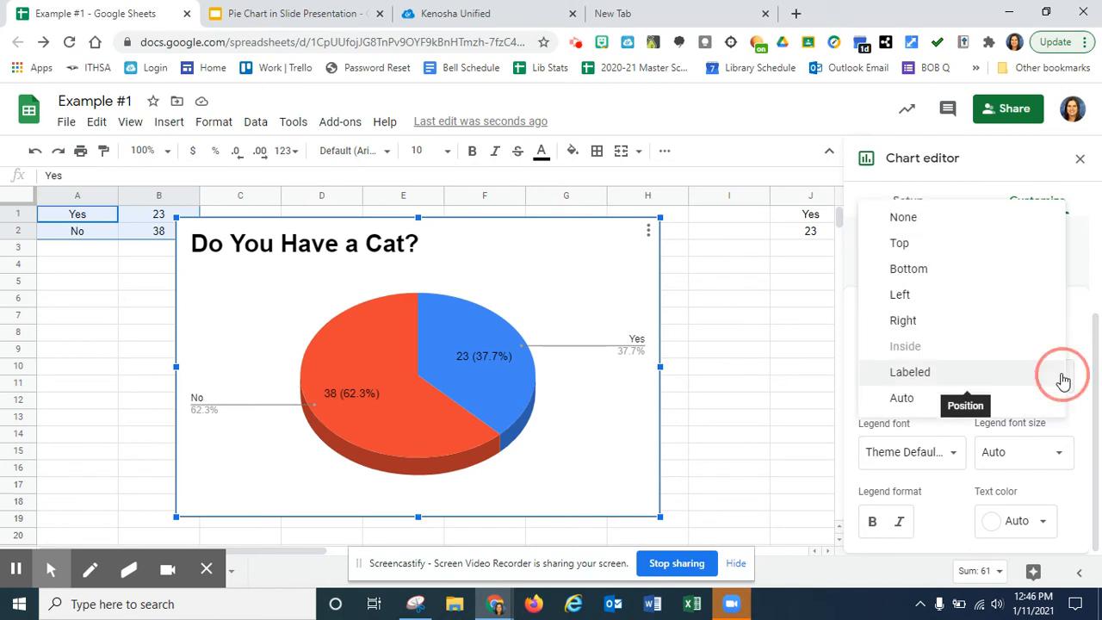
click(900, 322)
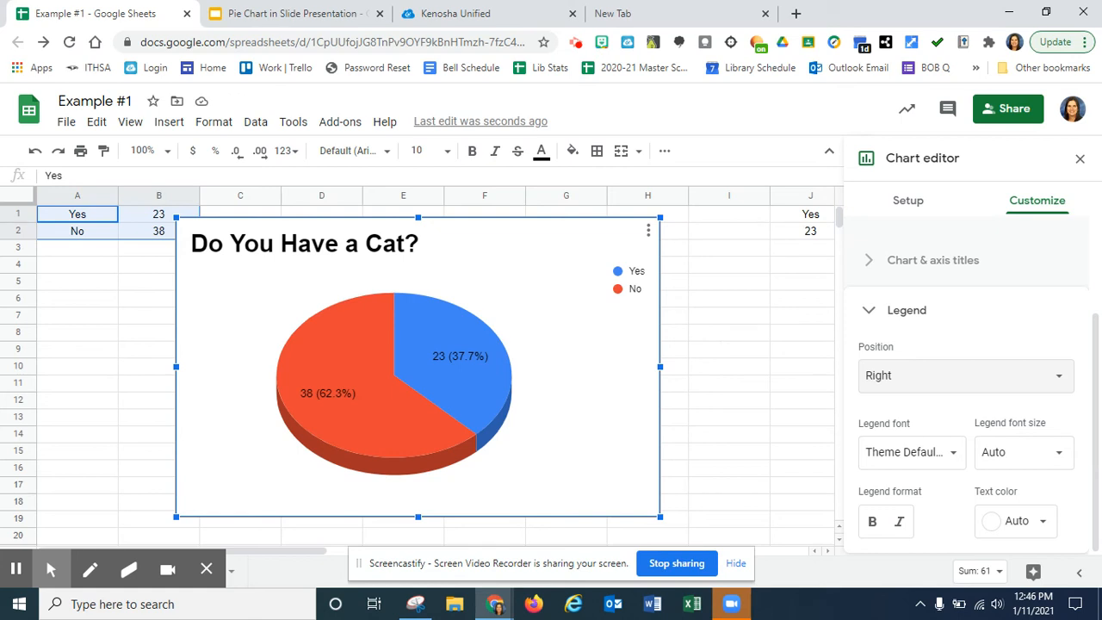
Copy the customized "Do You Have a Cat?" pie chart to the clipboard
click(648, 231)
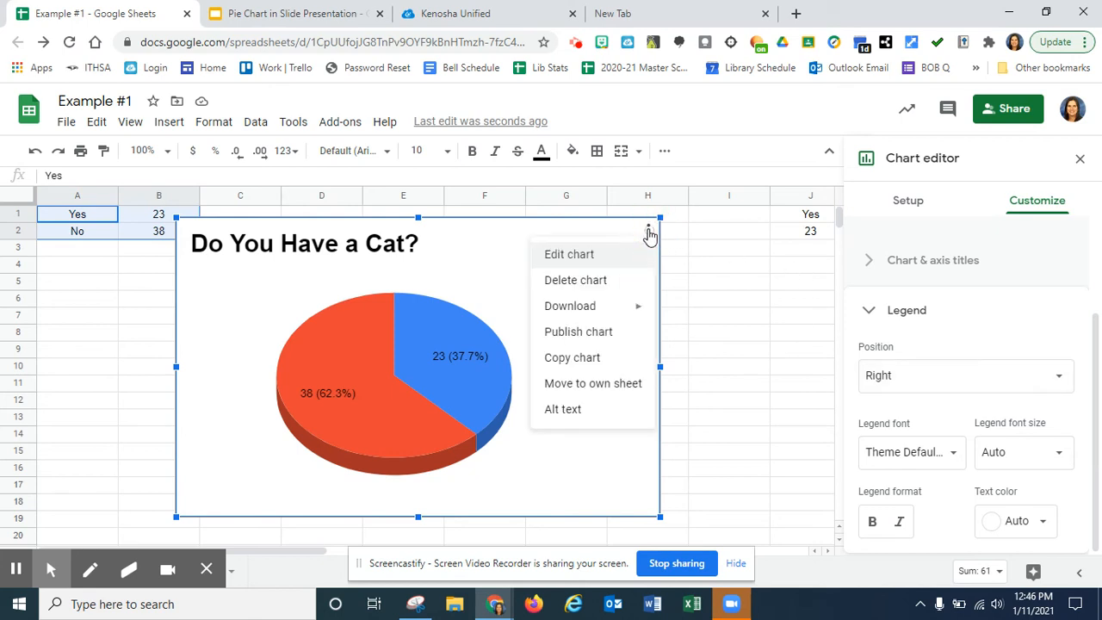
click(567, 358)
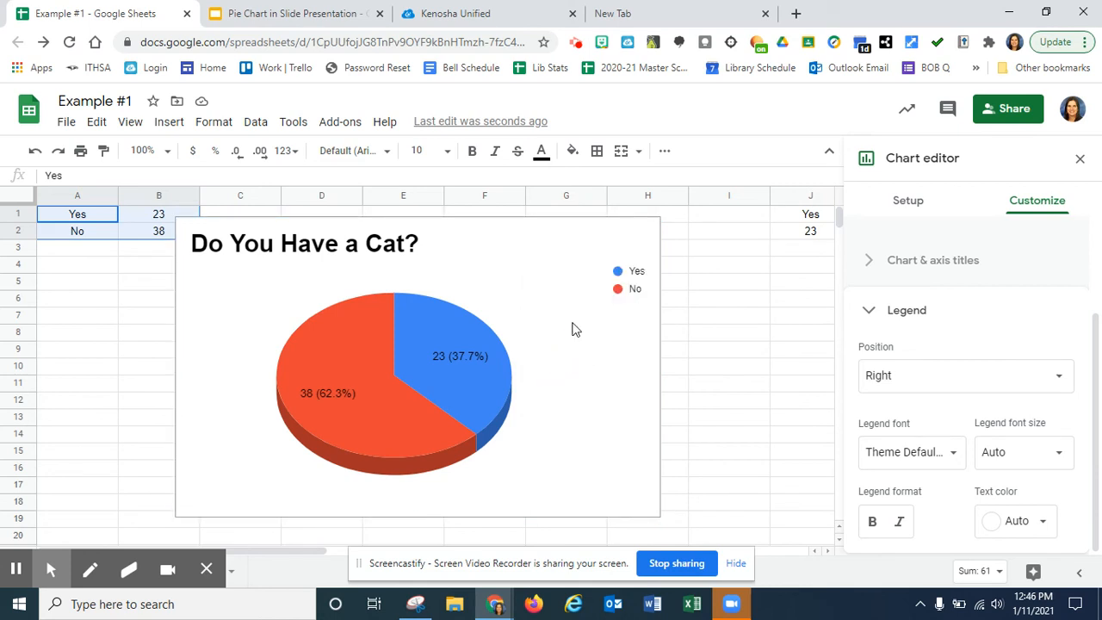
Switch to the "Pie Chart in Slide Presentation" file in Google Slides and add a new blank slide after slide 2
click(334, 17)
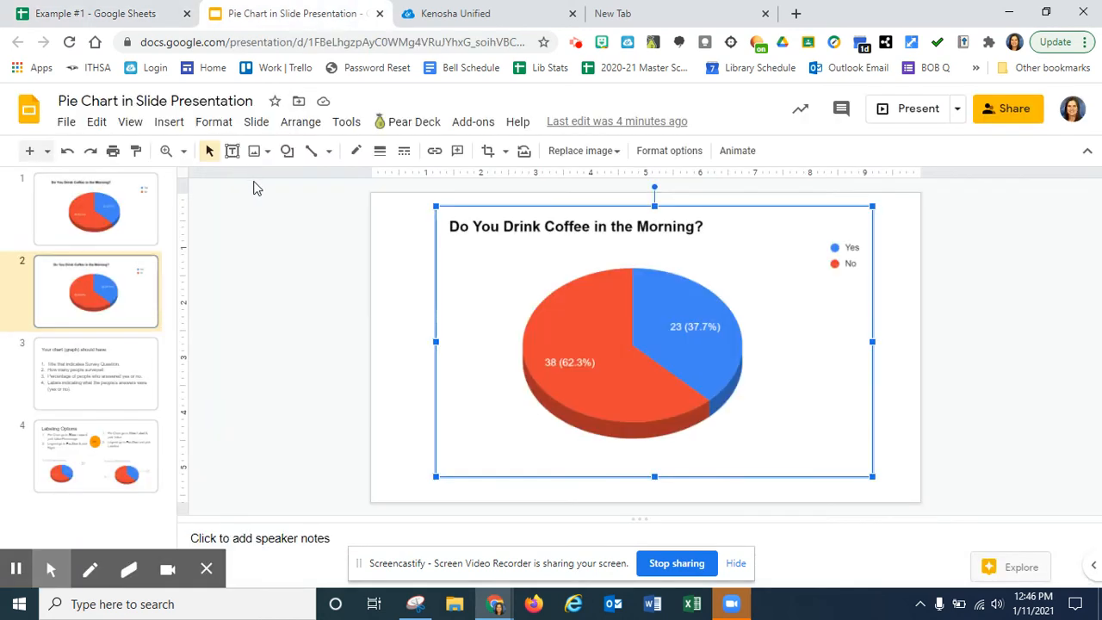
click(256, 125)
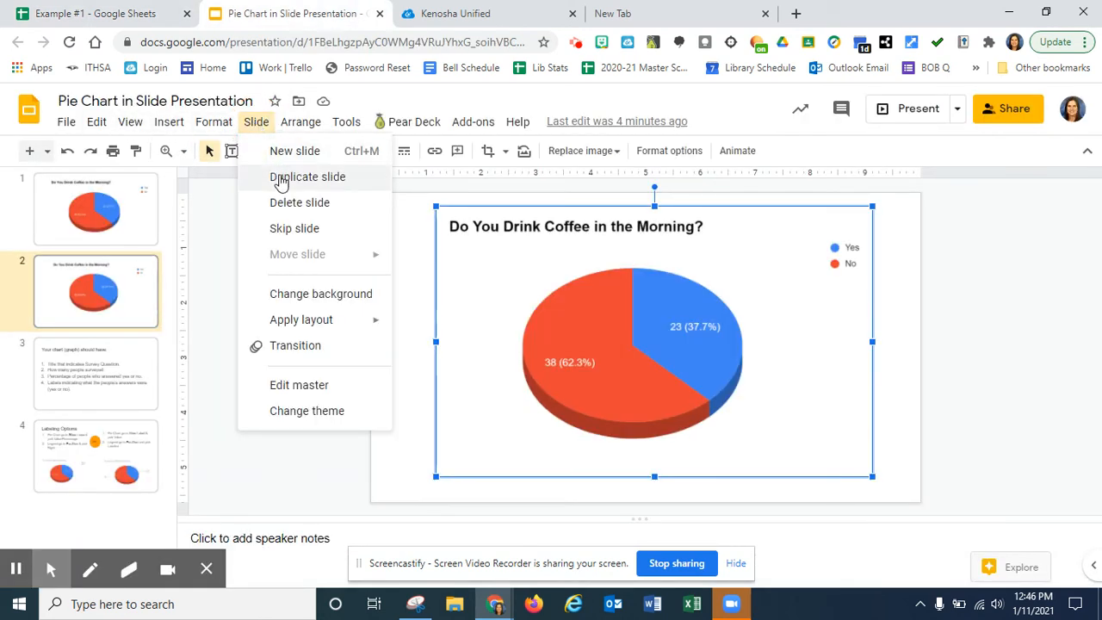
click(293, 150)
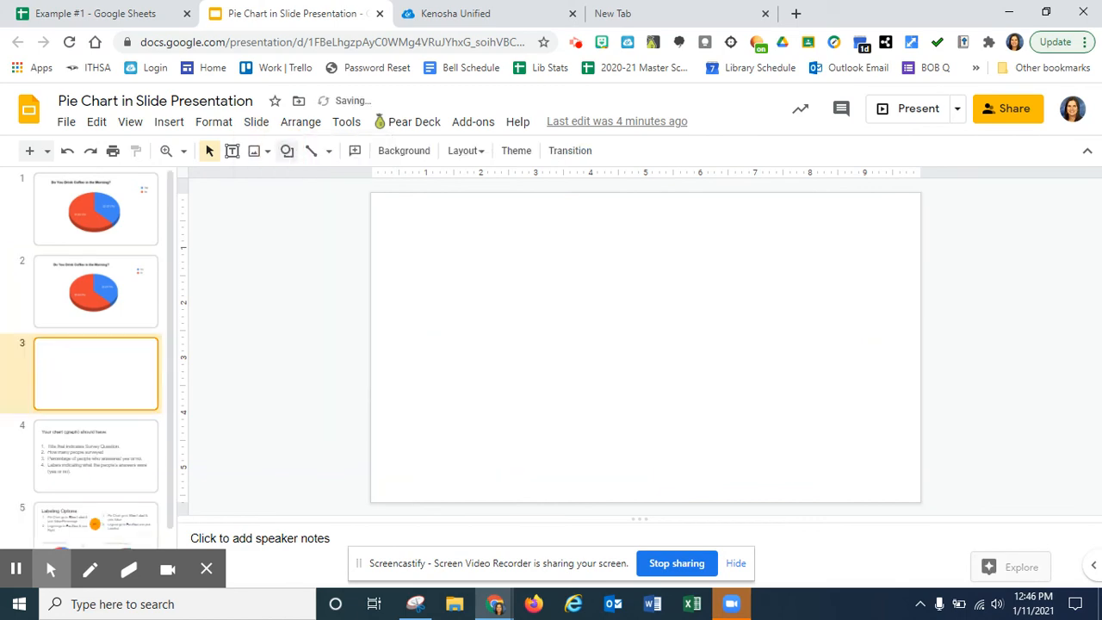
Paste the copied "Do You Have a Cat?" chart unlinked onto the blank slide and shift it slightly right toward the slide's centre
right_click(535, 292)
click(550, 305)
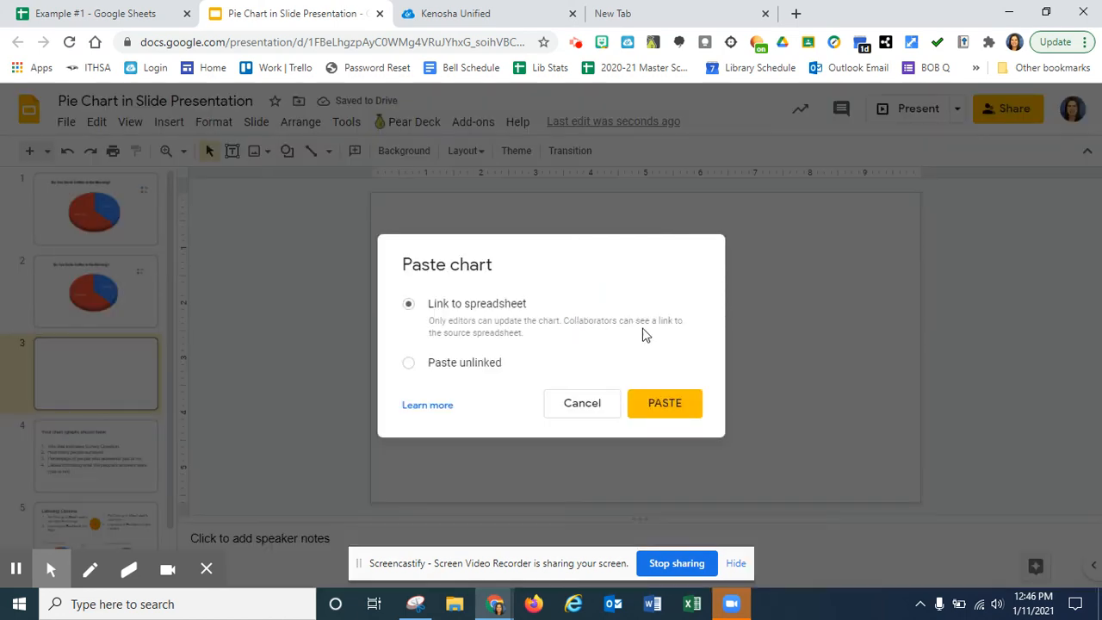
click(408, 365)
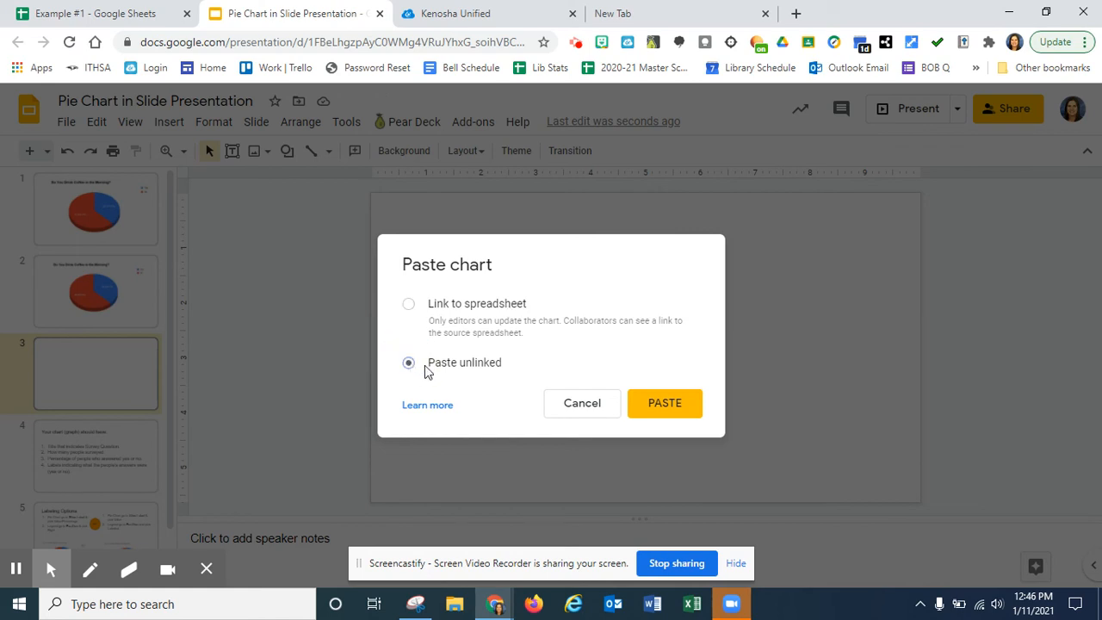
click(663, 408)
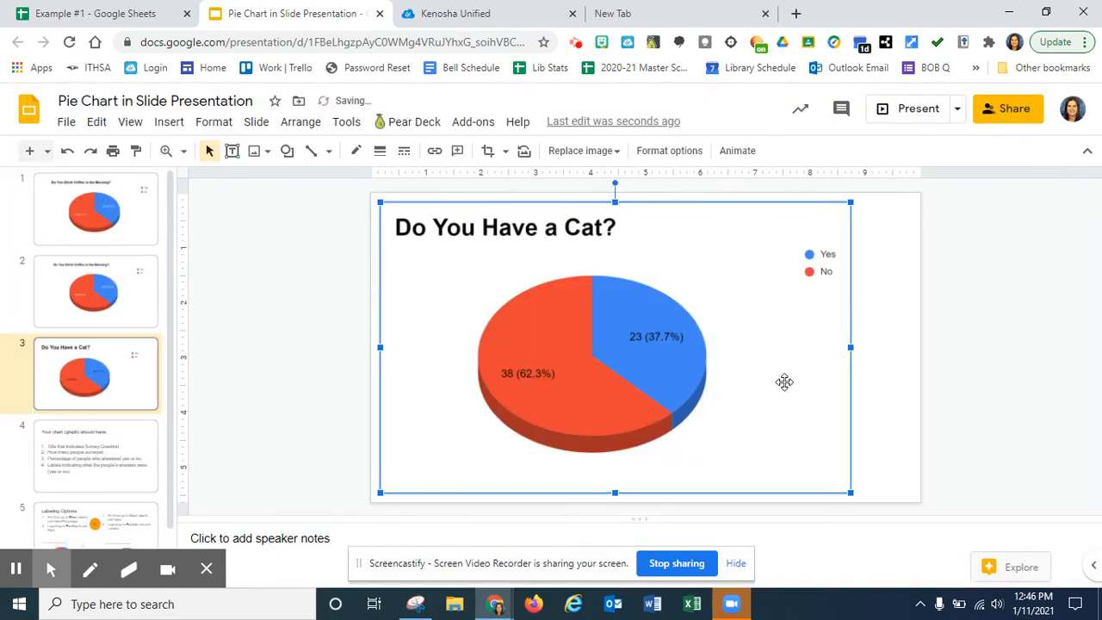
drag(762, 387, 784, 387)
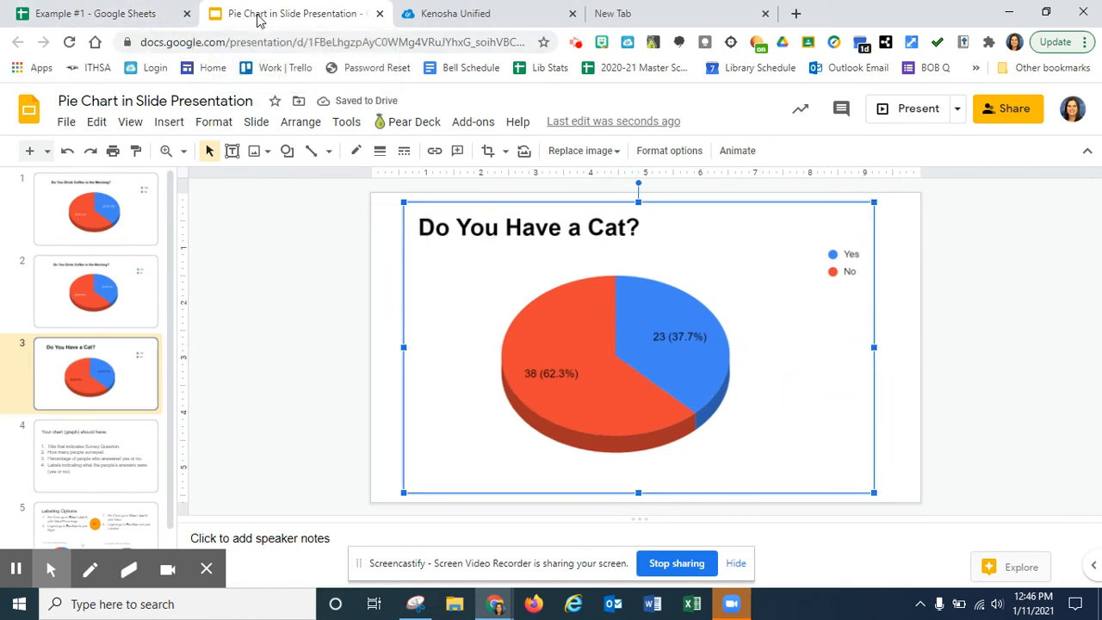
Present the slideshow starting from slide 4, "Your chart (graph) should have:"
scroll(95, 371, down, 1)
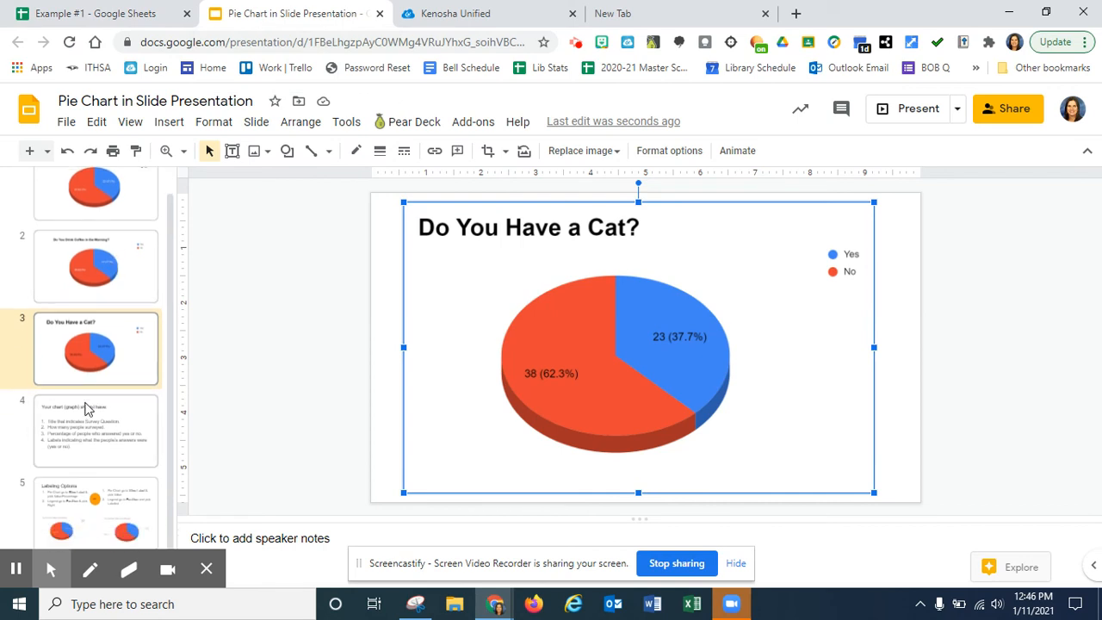
click(83, 431)
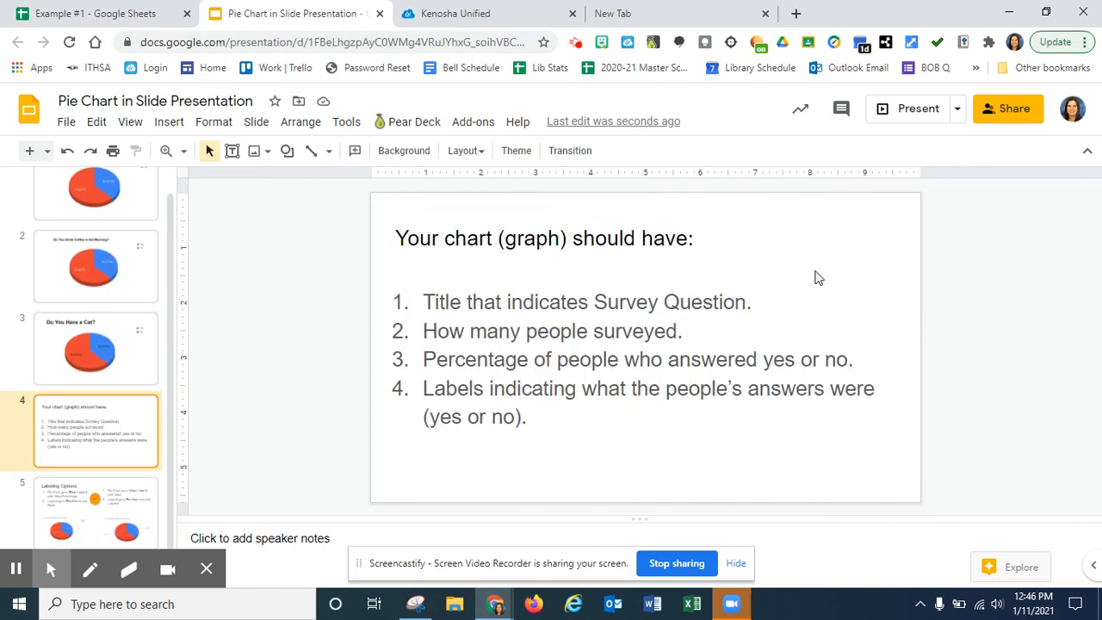
click(916, 109)
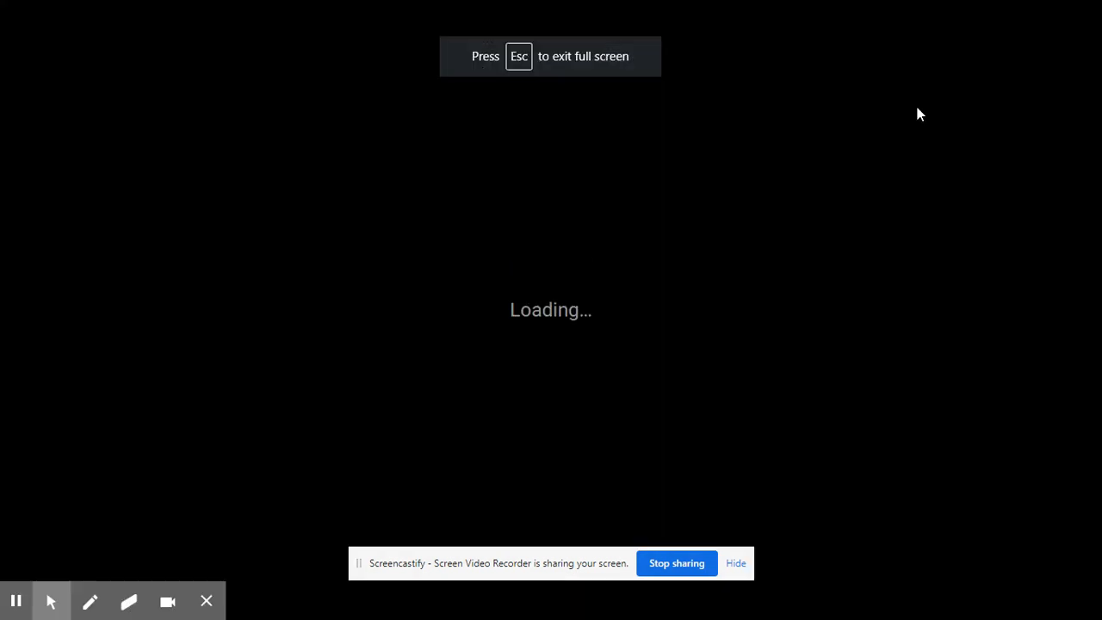